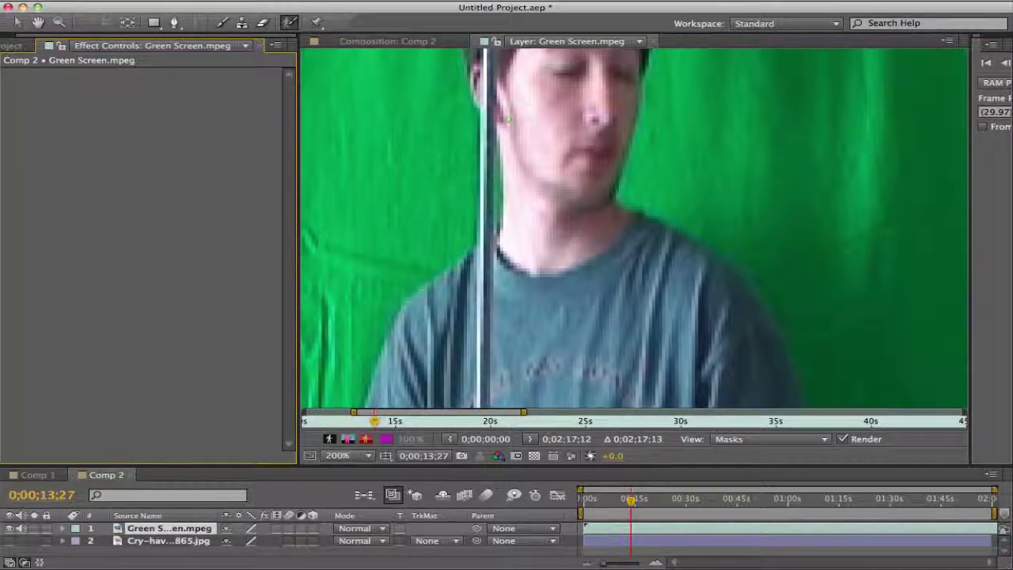
# Close the Green Screen.mpeg layer view and switch to Comp 1's keyed footage
pyautogui.click(388, 41)
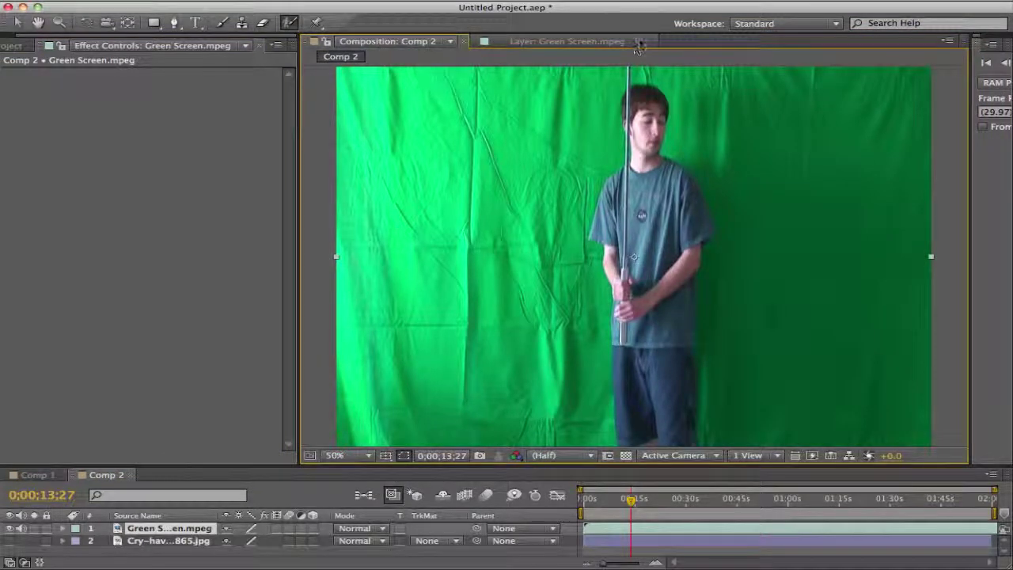
pyautogui.click(600, 42)
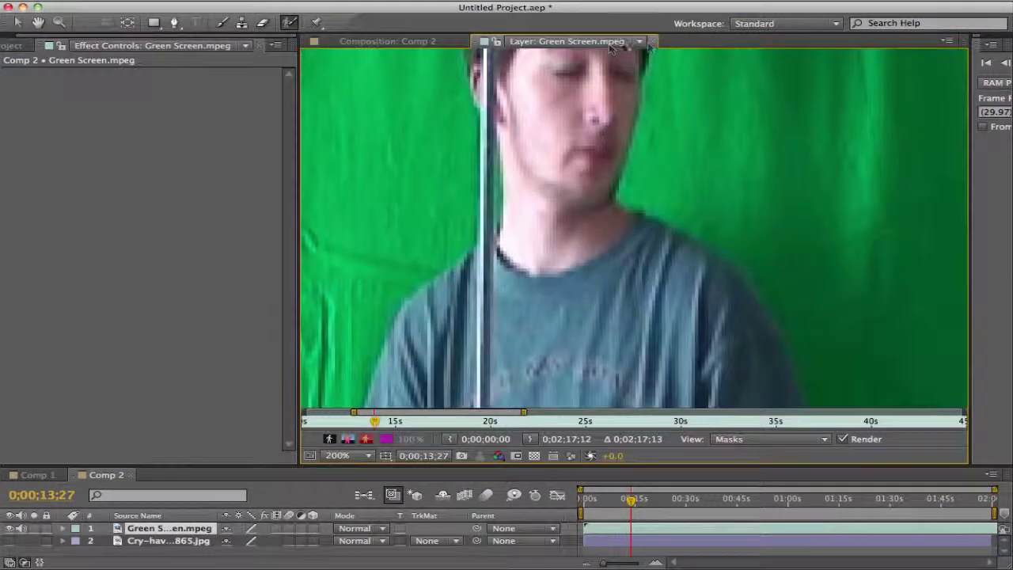
pyautogui.click(654, 41)
pyautogui.click(33, 475)
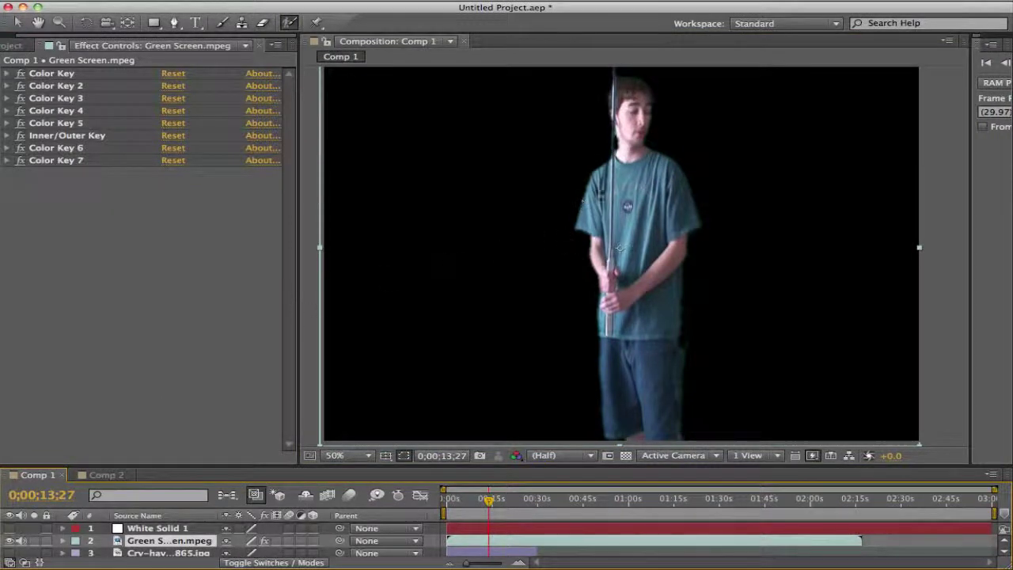
# Pan the Comp 1 view slightly, then return to the Roto Brush tool
pyautogui.click(623, 165)
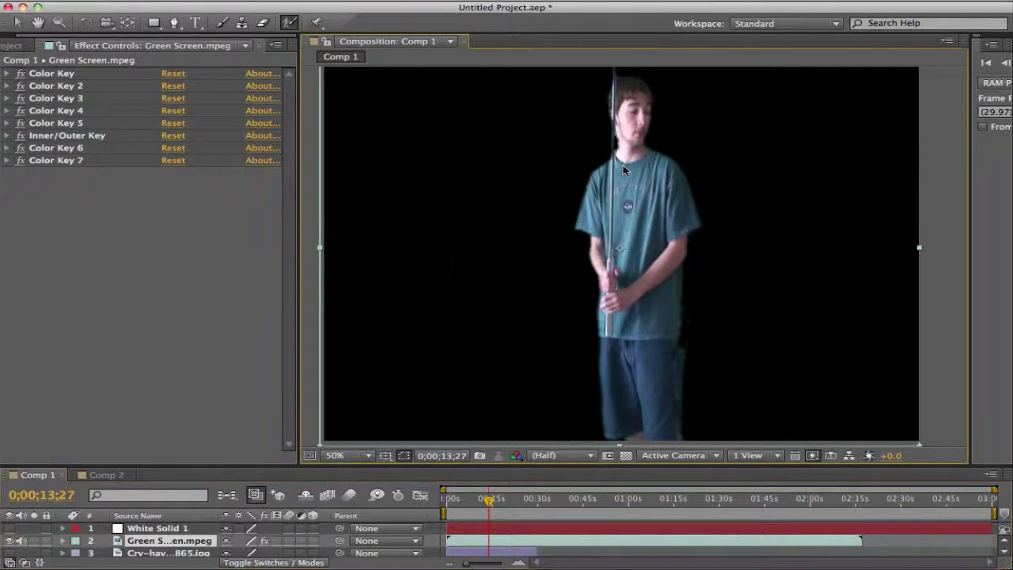
pyautogui.press('h')
pyautogui.moveTo(628, 156)
pyautogui.mouseDown()
pyautogui.moveTo(610, 191)
pyautogui.moveTo(609, 152)
pyautogui.moveTo(624, 180)
pyautogui.mouseUp()
pyautogui.hotkey('alt', 'w')
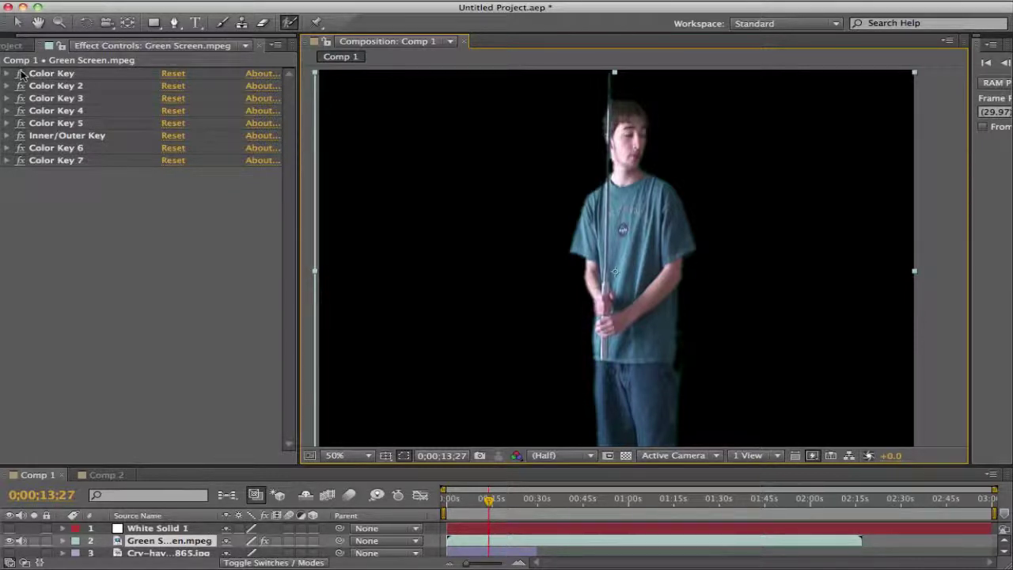
# Turn the eight keying effects off and back on, then switch to Comp 2's unkeyed footage
pyautogui.moveTo(21, 74); pyautogui.dragTo(23, 114)
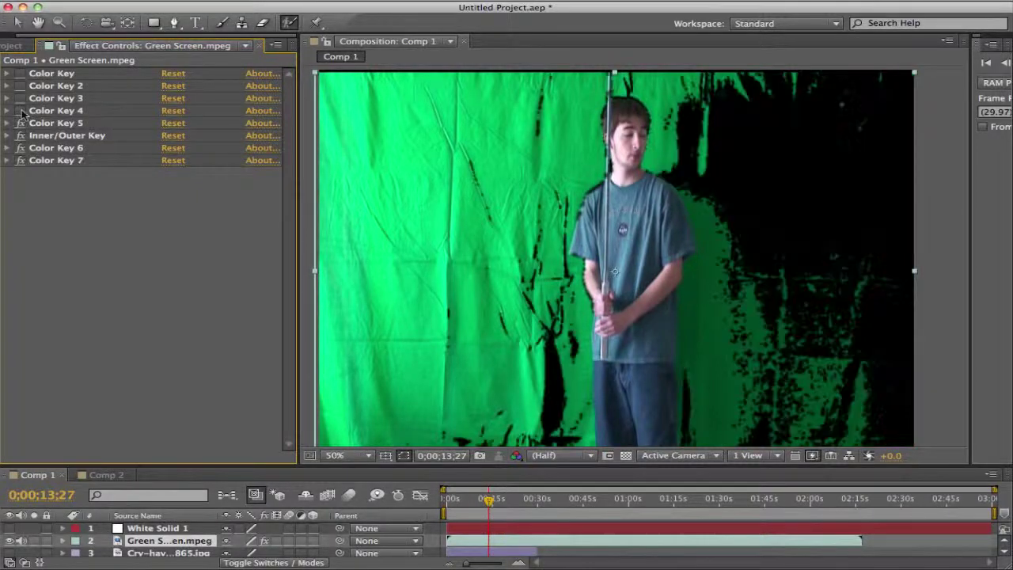
pyautogui.click(21, 98)
pyautogui.click(22, 97)
pyautogui.click(20, 74)
pyautogui.click(21, 86)
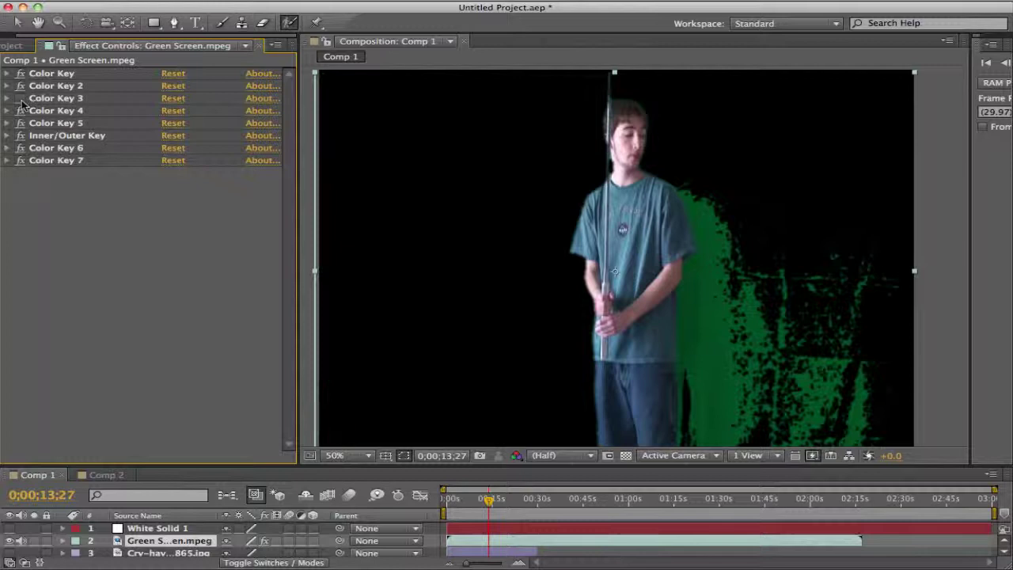
pyautogui.click(20, 98)
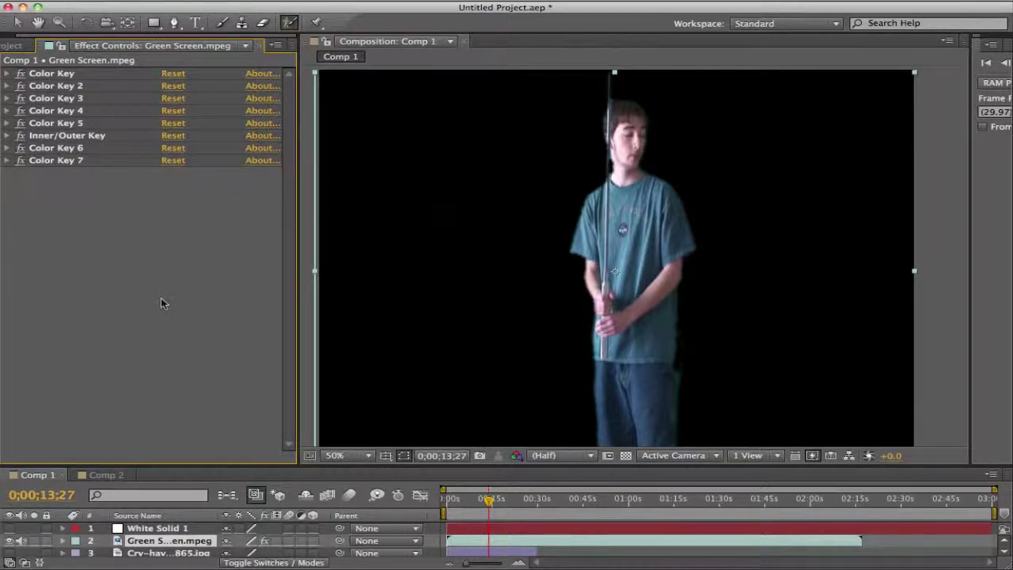
pyautogui.click(106, 475)
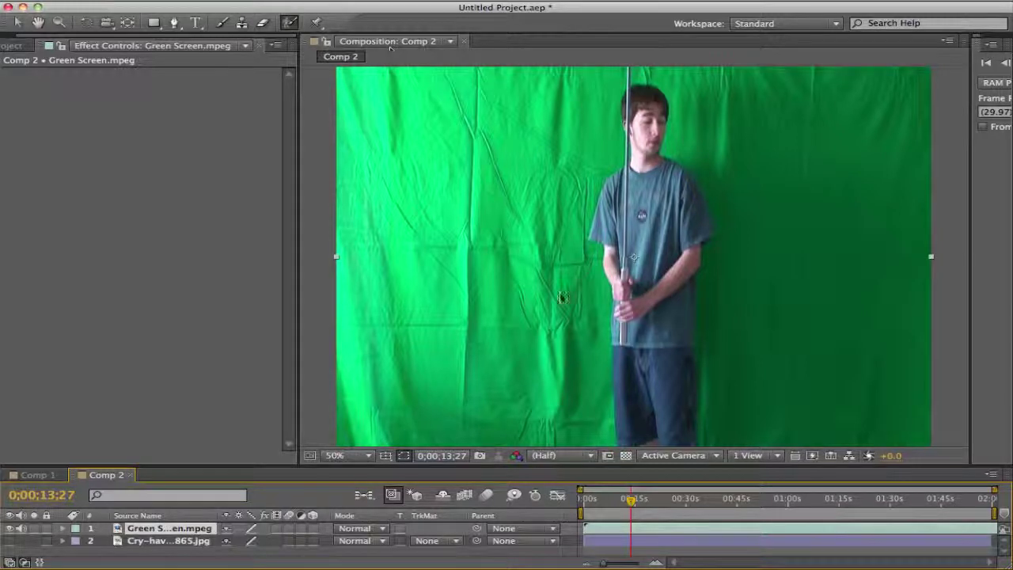
# Open the Green Screen layer at 100% zoom and paint a Roto Brush stroke over the man's head and shoulder
pyautogui.doubleClick(169, 529)
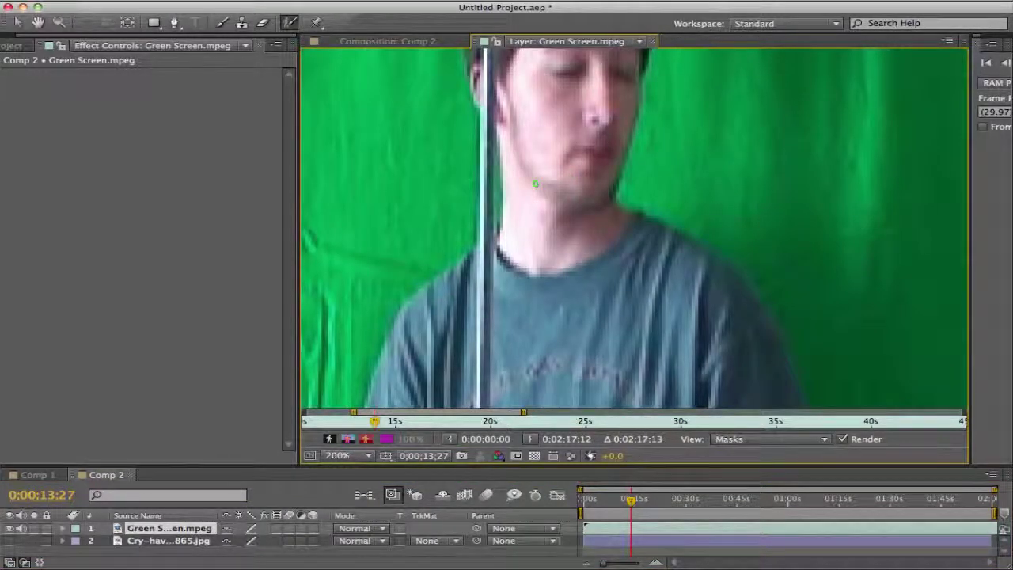
pyautogui.press('/')
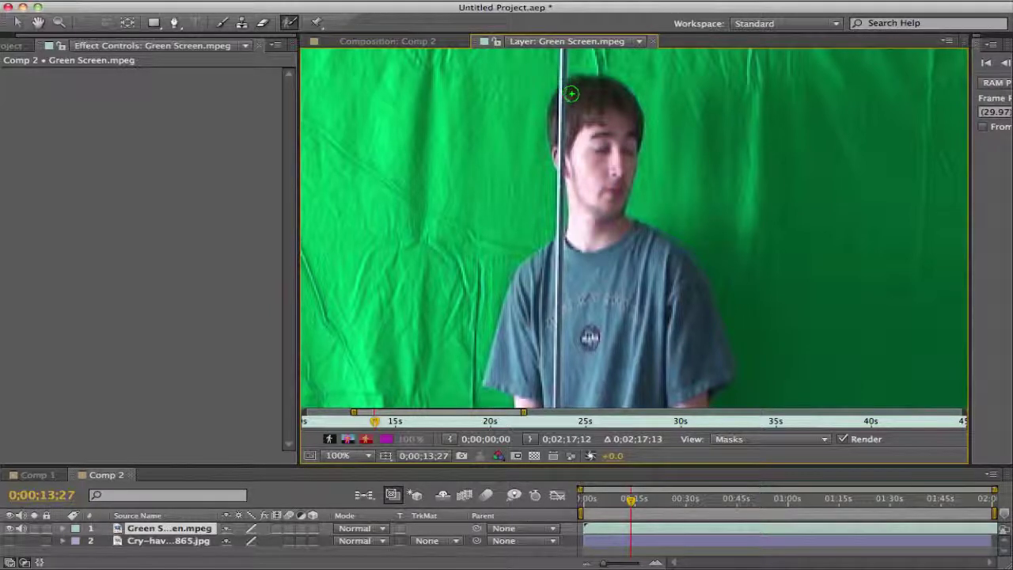
pyautogui.moveTo(572, 93)
pyautogui.mouseDown()
pyautogui.moveTo(575, 166)
pyautogui.moveTo(570, 231)
pyautogui.moveTo(529, 301)
pyautogui.moveTo(560, 362)
pyautogui.moveTo(657, 348)
pyautogui.moveTo(642, 235)
pyautogui.moveTo(614, 168)
pyautogui.moveTo(607, 117)
pyautogui.moveTo(587, 100)
pyautogui.mouseUp()
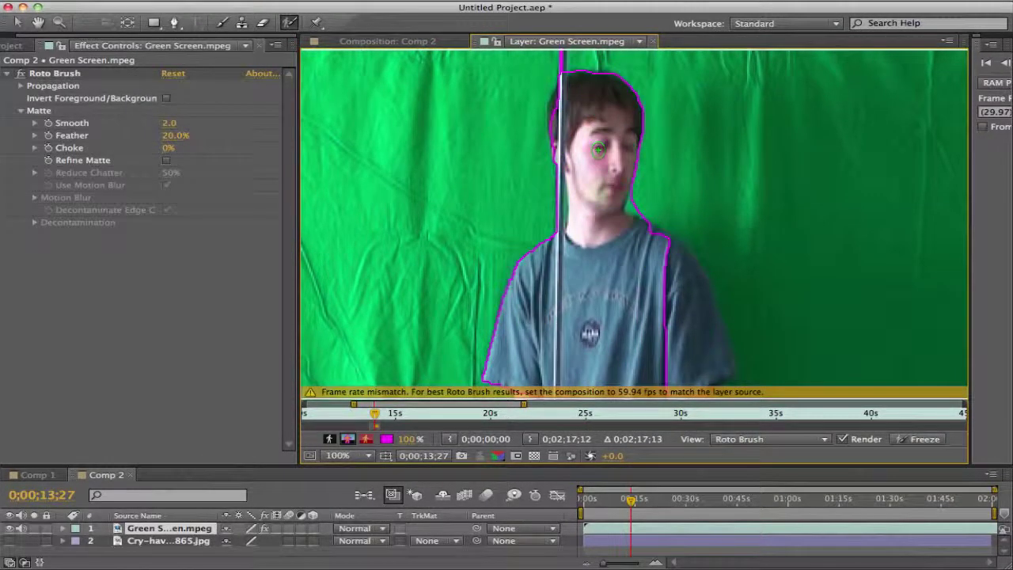
# At 50% zoom, add the man's right side to the Roto Brush foreground, then return to 100% on his head
pyautogui.scroll(-5, 599, 149)
pyautogui.press(',')
pyautogui.press(',')
pyautogui.press(',')
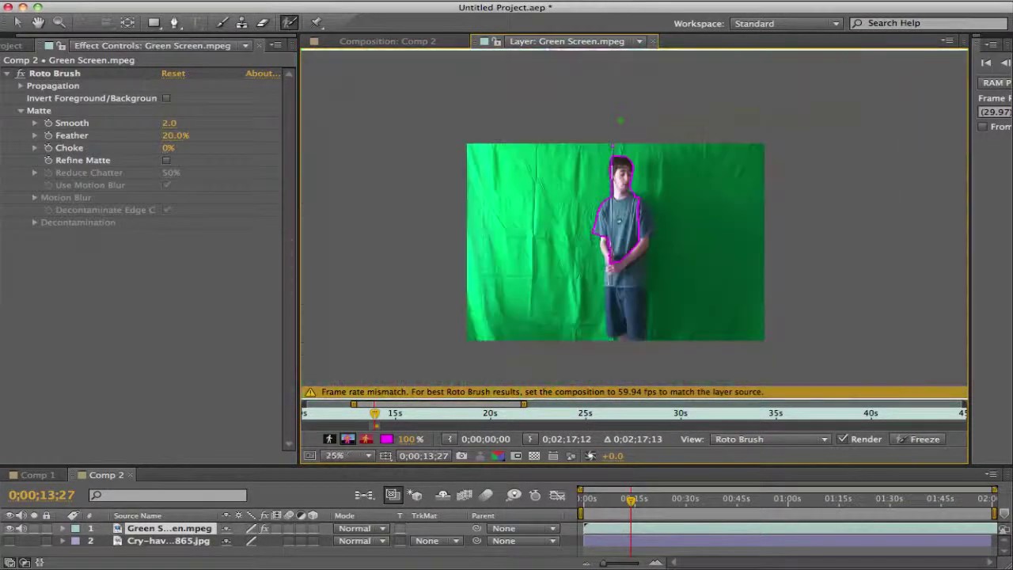
pyautogui.press('.')
pyautogui.moveTo(642, 176)
pyautogui.mouseDown()
pyautogui.moveTo(656, 236)
pyautogui.moveTo(650, 274)
pyautogui.moveTo(632, 287)
pyautogui.moveTo(625, 339)
pyautogui.moveTo(642, 372)
pyautogui.moveTo(648, 279)
pyautogui.moveTo(638, 377)
pyautogui.moveTo(600, 384)
pyautogui.moveTo(584, 357)
pyautogui.moveTo(587, 219)
pyautogui.mouseUp()
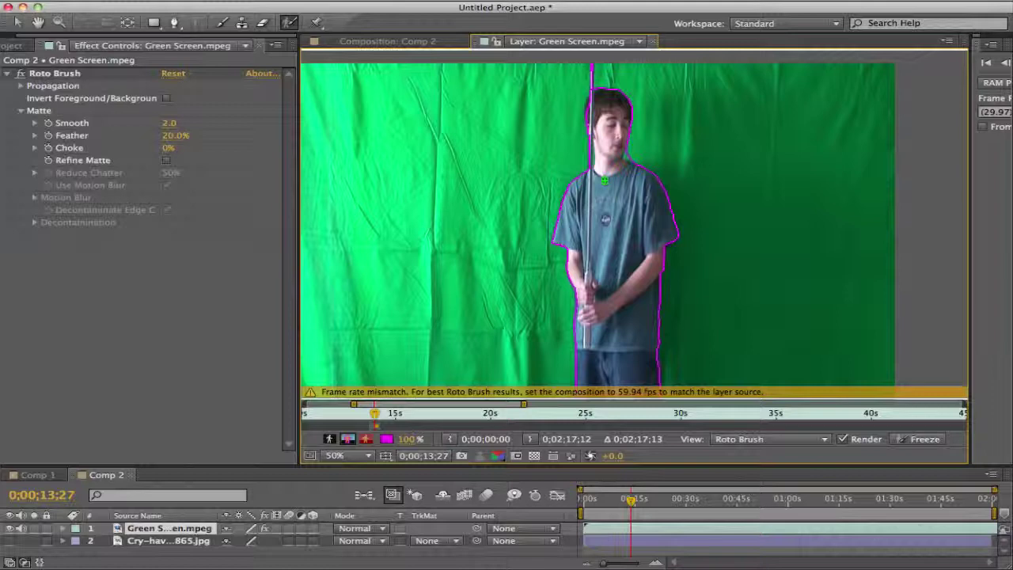
pyautogui.press('.')
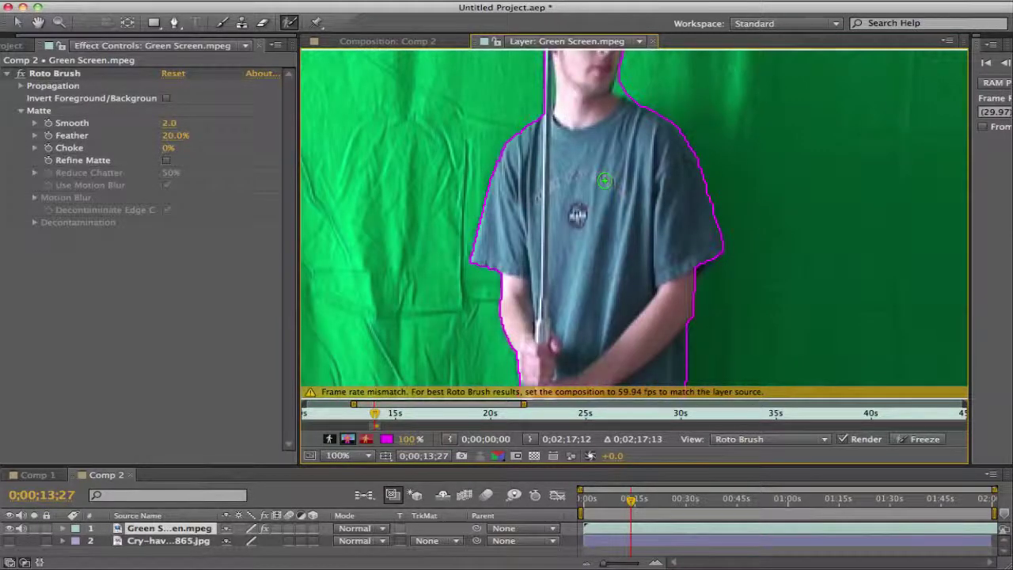
pyautogui.press('h')
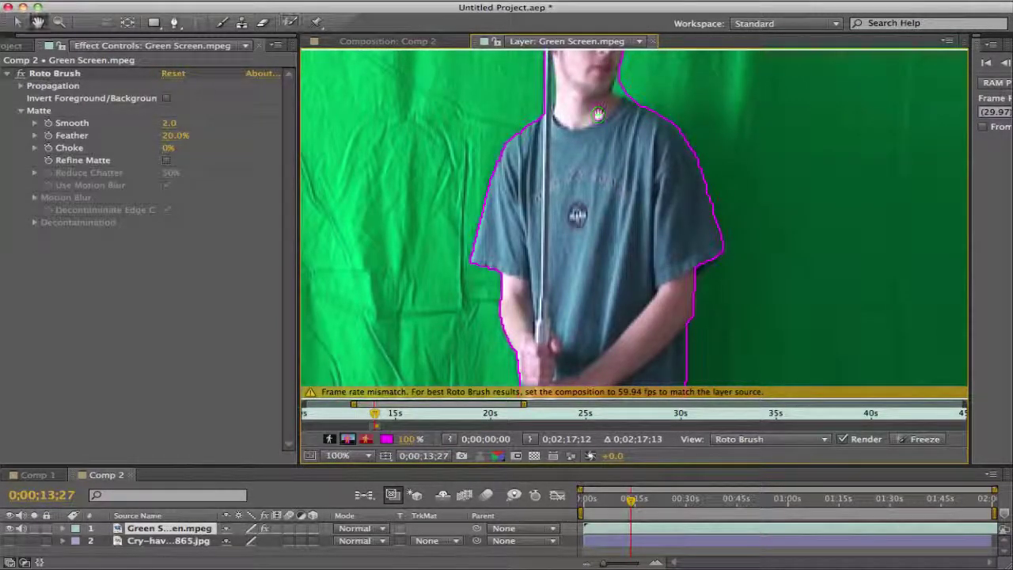
pyautogui.moveTo(599, 115); pyautogui.dragTo(591, 250)
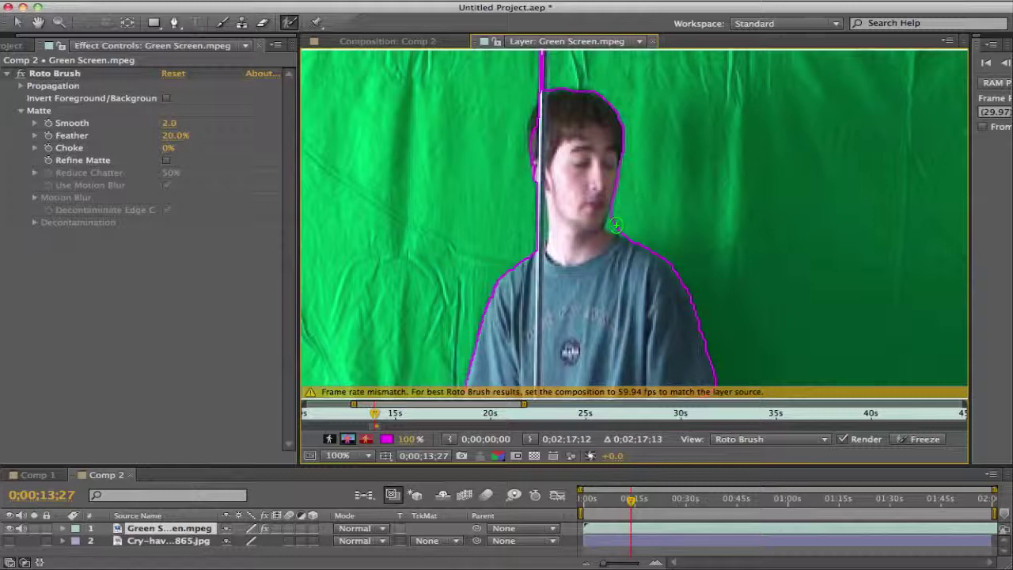
pyautogui.rightClick(688, 192)
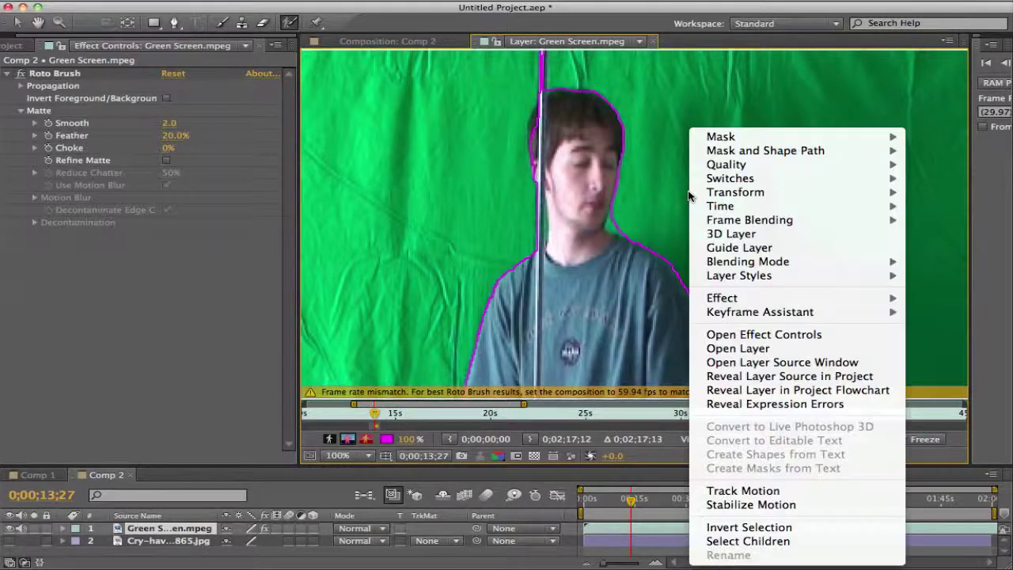
pyautogui.click(668, 196)
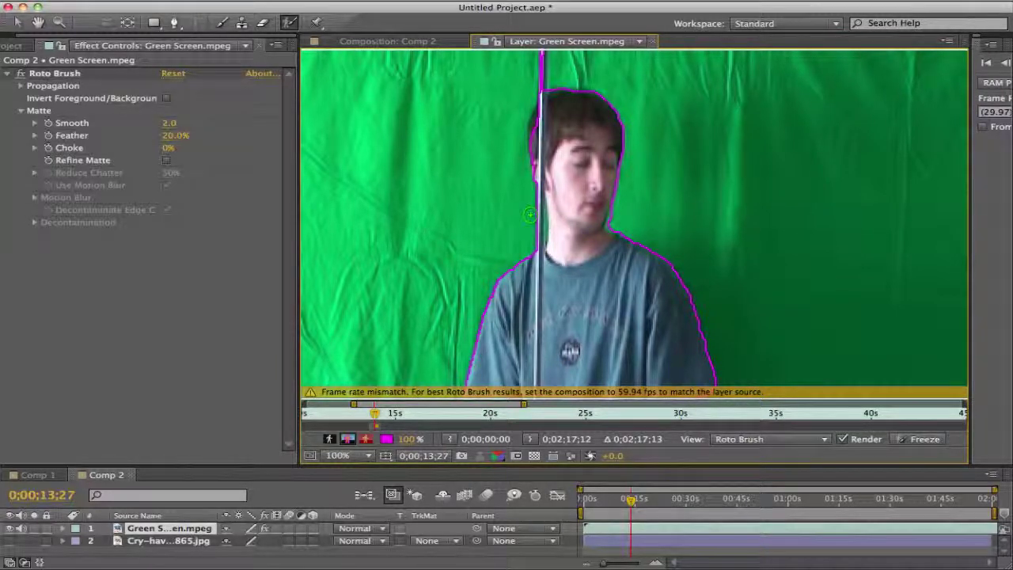
# With a smaller brush, refine the matte along the neck and subtract the strip beside the pole
pyautogui.scroll(4, 529, 215)
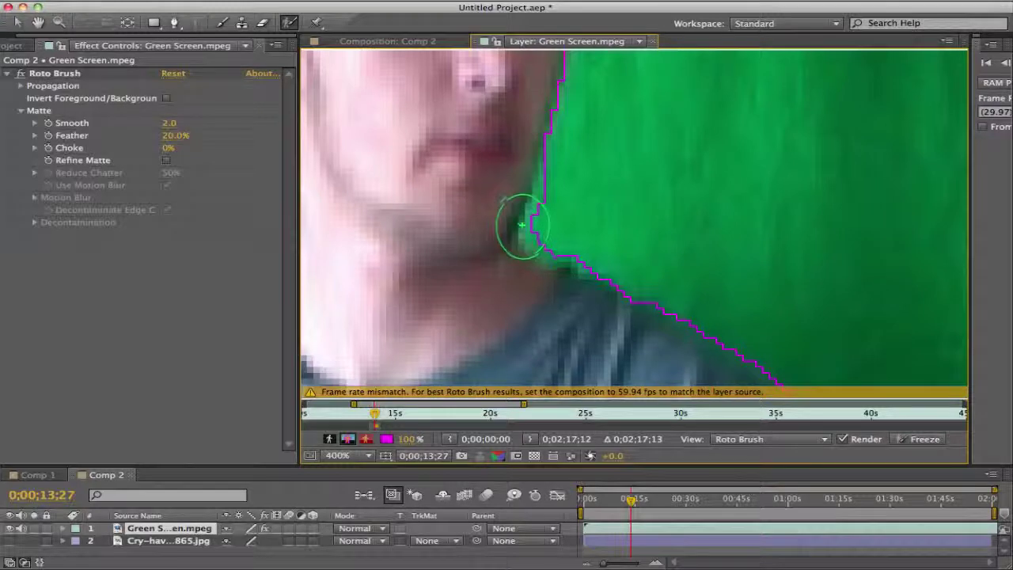
pyautogui.moveTo(520, 231); pyautogui.dragTo(523, 227)
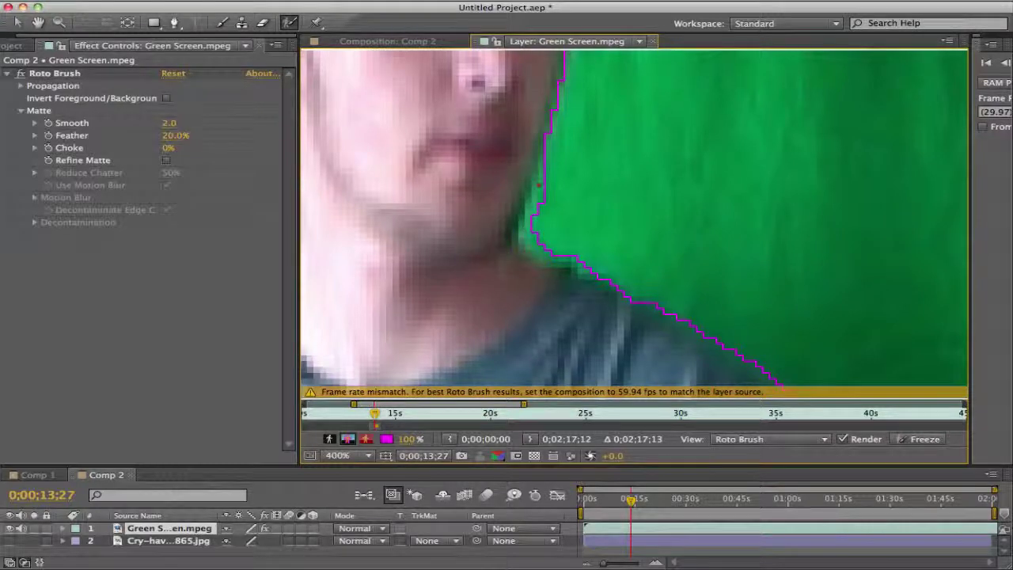
pyautogui.moveTo(543, 178)
pyautogui.mouseDown()
pyautogui.moveTo(530, 240)
pyautogui.moveTo(587, 273)
pyautogui.mouseUp()
pyautogui.moveTo(529, 211)
pyautogui.mouseDown()
pyautogui.moveTo(536, 247)
pyautogui.moveTo(558, 258)
pyautogui.moveTo(521, 228)
pyautogui.moveTo(535, 197)
pyautogui.mouseUp()
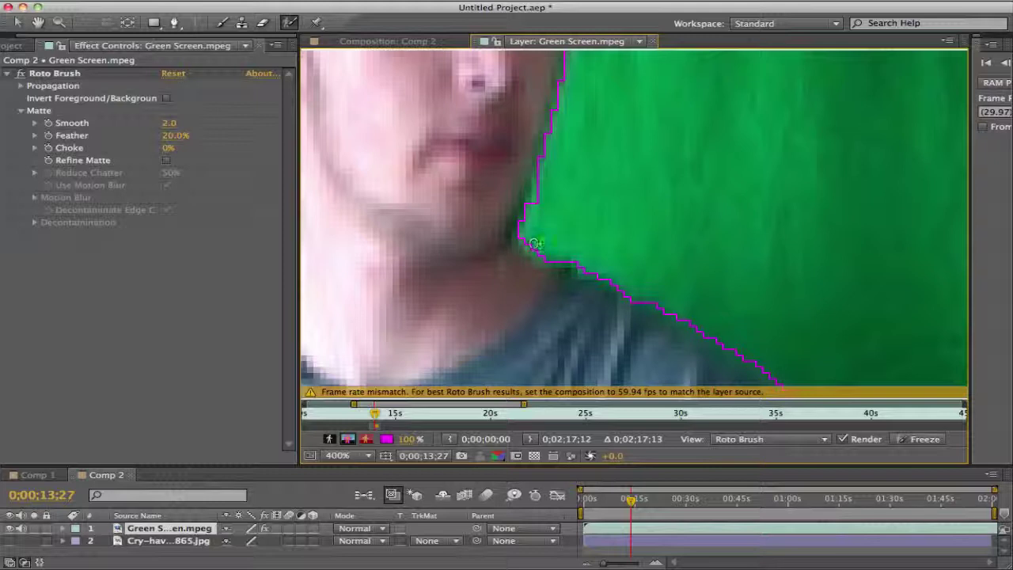
pyautogui.moveTo(530, 210); pyautogui.dragTo(544, 162)
pyautogui.press('h')
pyautogui.moveTo(468, 255); pyautogui.dragTo(708, 238)
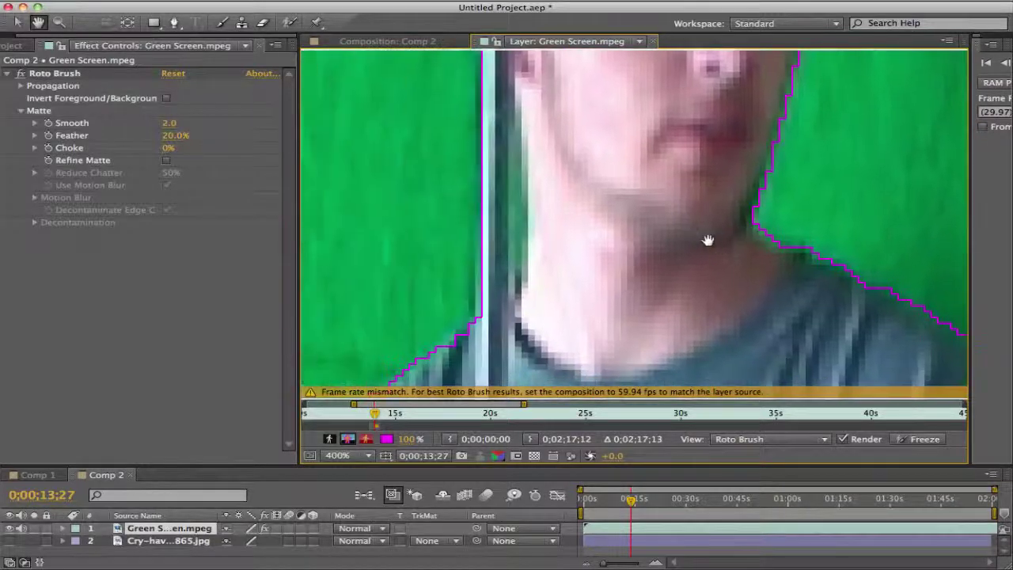
pyautogui.hotkey('alt', 'w')
pyautogui.moveTo(542, 260)
pyautogui.mouseDown()
pyautogui.moveTo(533, 151)
pyautogui.moveTo(537, 270)
pyautogui.moveTo(522, 259)
pyautogui.moveTo(510, 268)
pyautogui.moveTo(513, 97)
pyautogui.mouseUp()
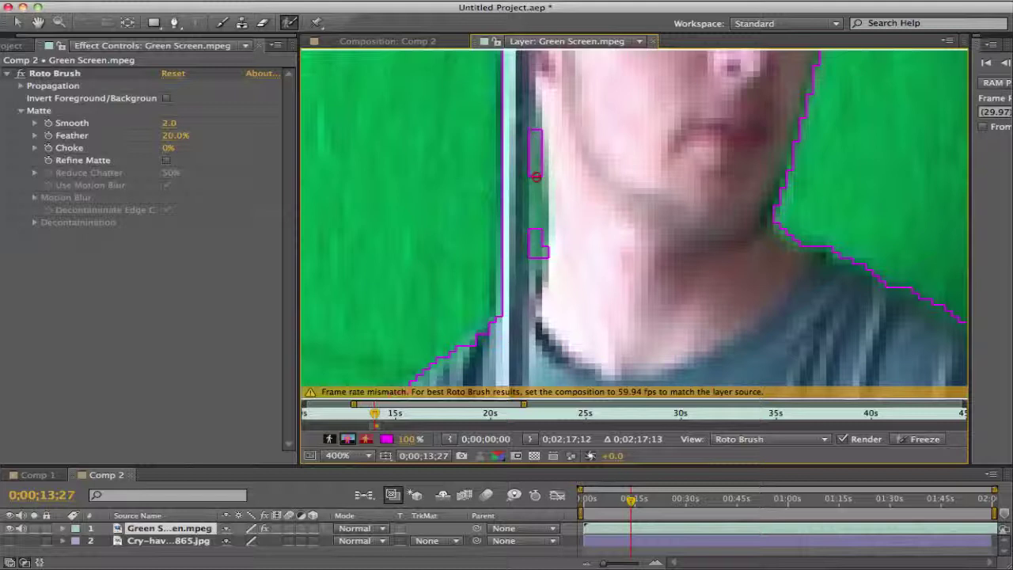
pyautogui.moveTo(536, 176); pyautogui.dragTo(536, 235)
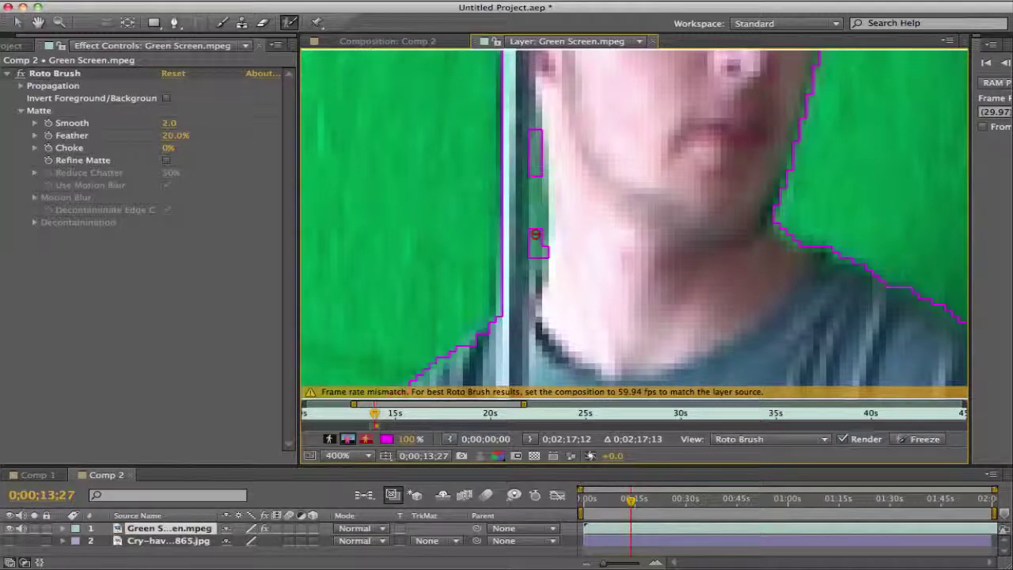
pyautogui.moveTo(536, 235)
pyautogui.mouseDown()
pyautogui.moveTo(536, 172)
pyautogui.moveTo(537, 245)
pyautogui.mouseUp()
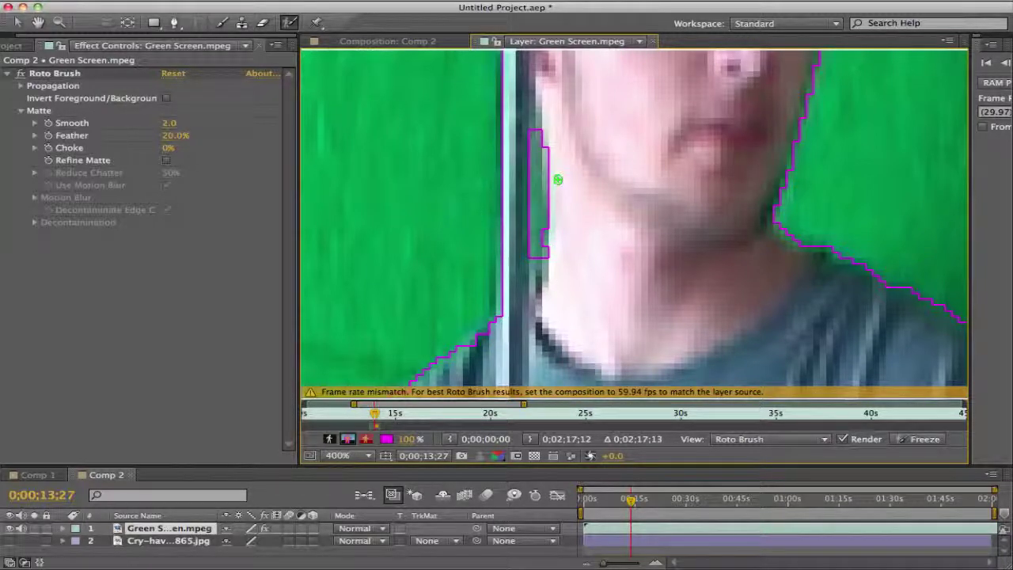
# Subtract background above the top of the hair and add the hair beside the pole to the foreground
pyautogui.press('space')
pyautogui.moveTo(556, 177); pyautogui.dragTo(522, 380)
pyautogui.moveTo(518, 160); pyautogui.dragTo(492, 348)
pyautogui.moveTo(512, 117)
pyautogui.mouseDown()
pyautogui.moveTo(498, 200)
pyautogui.moveTo(438, 231)
pyautogui.moveTo(426, 274)
pyautogui.mouseUp()
pyautogui.press('space')
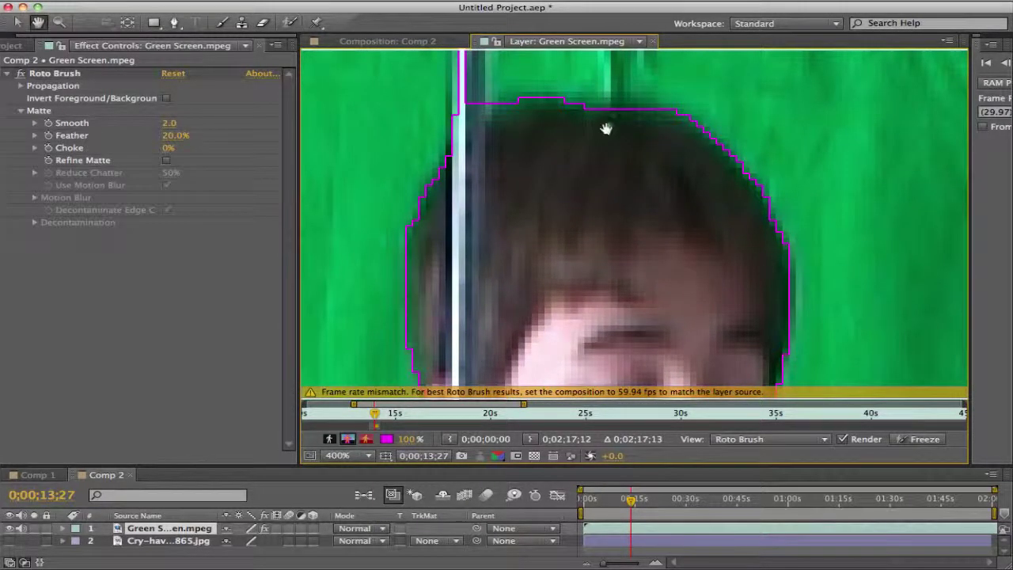
pyautogui.moveTo(605, 129); pyautogui.dragTo(554, 188)
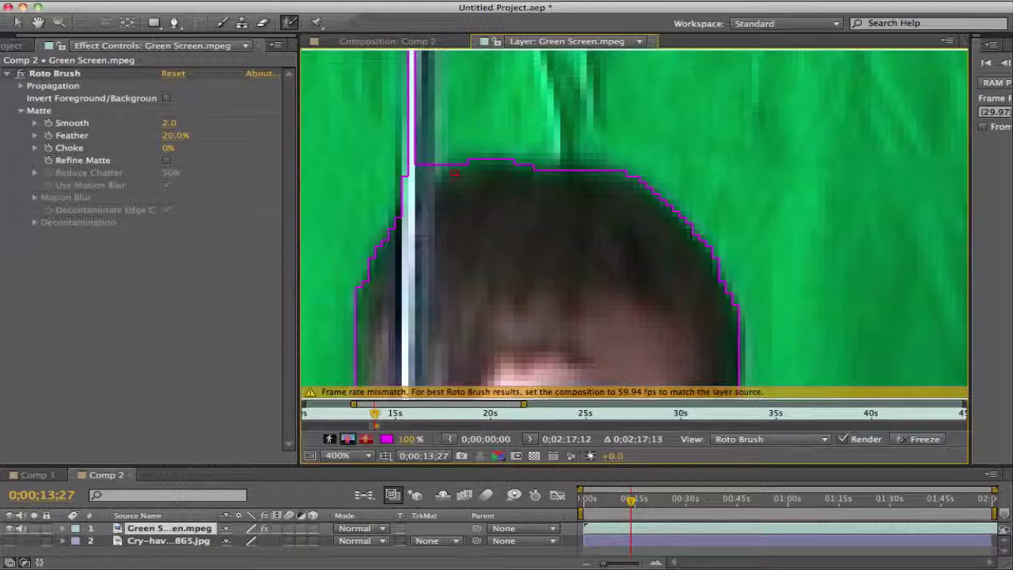
pyautogui.moveTo(485, 164)
pyautogui.mouseDown()
pyautogui.moveTo(536, 153)
pyautogui.moveTo(606, 159)
pyautogui.moveTo(659, 187)
pyautogui.mouseUp()
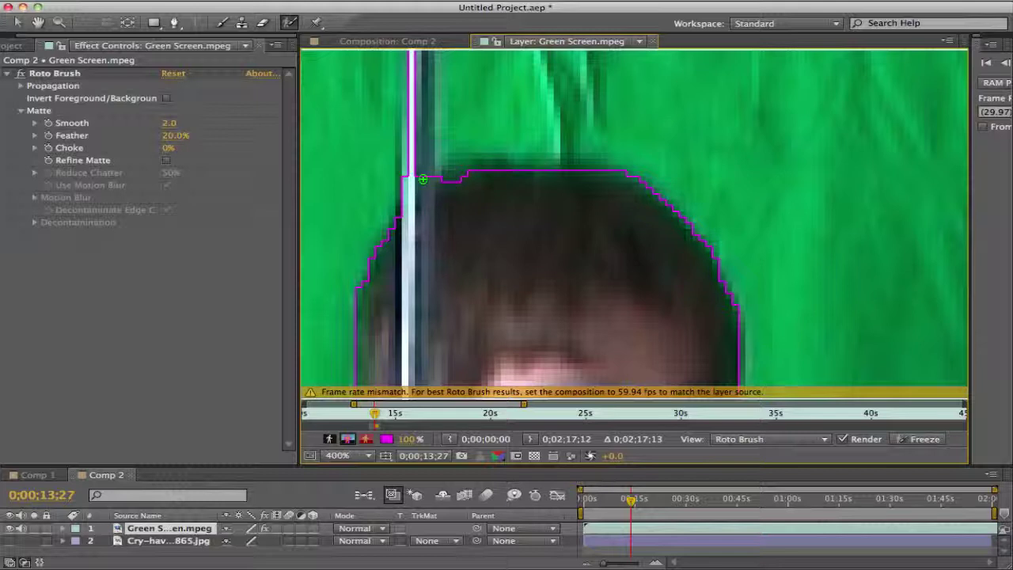
pyautogui.moveTo(422, 180); pyautogui.dragTo(420, 44)
pyautogui.moveTo(456, 86)
pyautogui.mouseDown()
pyautogui.moveTo(435, 256)
pyautogui.moveTo(401, 204)
pyautogui.moveTo(405, 132)
pyautogui.mouseUp()
# At 200% zoom, add the hair's right edge, subtract the matte notch, and add the shoulder edge
pyautogui.press(',')
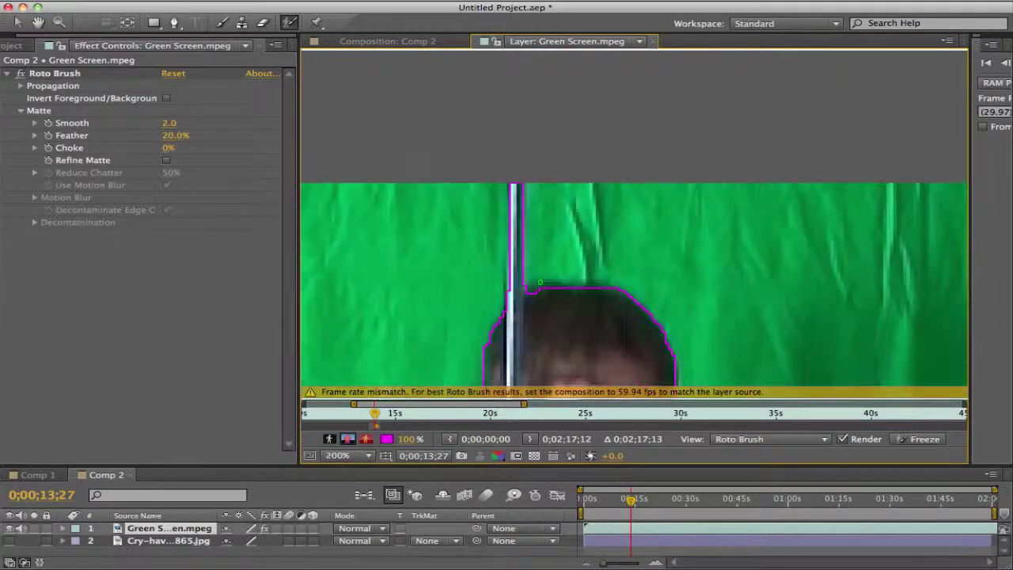
pyautogui.moveTo(693, 366)
pyautogui.mouseDown()
pyautogui.moveTo(607, 276)
pyautogui.moveTo(600, 245)
pyautogui.mouseUp()
pyautogui.moveTo(597, 247); pyautogui.dragTo(613, 288)
pyautogui.press('space')
pyautogui.moveTo(704, 353)
pyautogui.mouseDown()
pyautogui.moveTo(705, 197)
pyautogui.moveTo(679, 105)
pyautogui.moveTo(665, 95)
pyautogui.mouseUp()
pyautogui.moveTo(667, 166); pyautogui.dragTo(600, 52)
pyautogui.moveTo(620, 190); pyautogui.dragTo(528, 93)
pyautogui.moveTo(529, 234); pyautogui.dragTo(541, 71)
pyautogui.moveTo(543, 187); pyautogui.dragTo(546, 66)
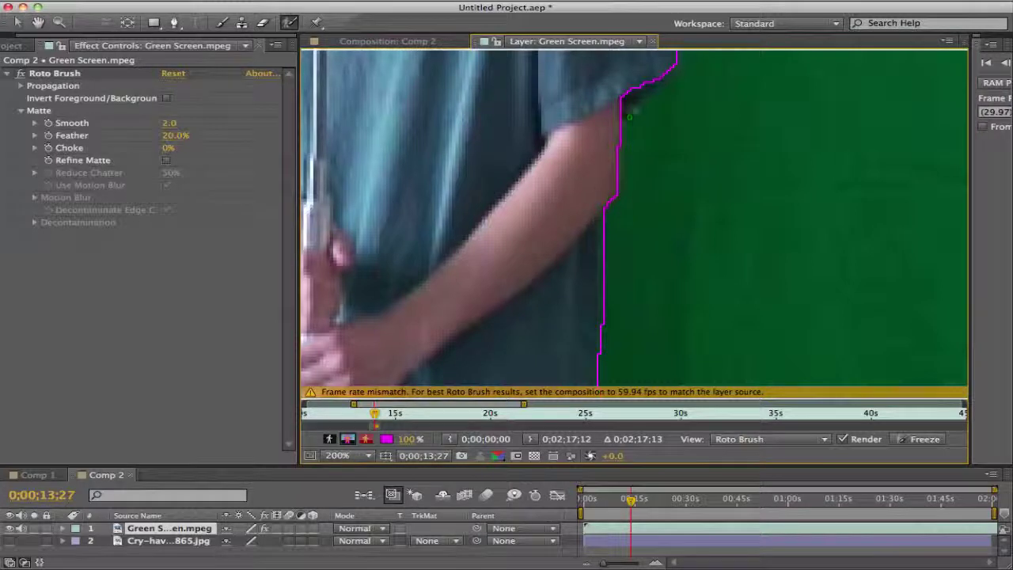
pyautogui.moveTo(627, 106)
pyautogui.mouseDown()
pyautogui.moveTo(653, 84)
pyautogui.moveTo(644, 172)
pyautogui.moveTo(684, 77)
pyautogui.moveTo(677, 43)
pyautogui.mouseUp()
# Subtract the green beside the arm and near the hand, add the trouser edge, then zoom back to 100%
pyautogui.press('space')
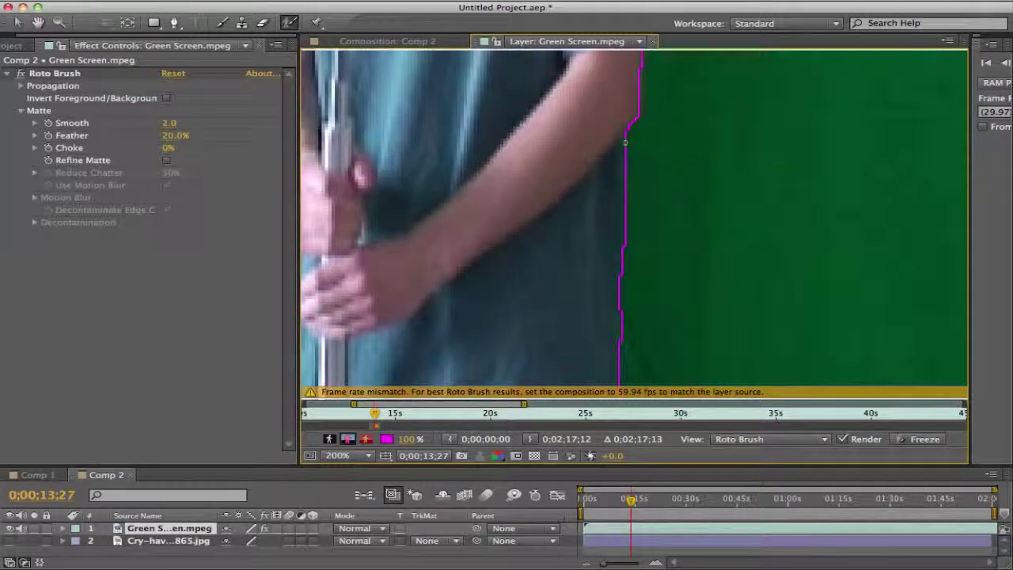
pyautogui.moveTo(626, 142)
pyautogui.mouseDown()
pyautogui.moveTo(623, 240)
pyautogui.moveTo(602, 228)
pyautogui.moveTo(609, 147)
pyautogui.mouseUp()
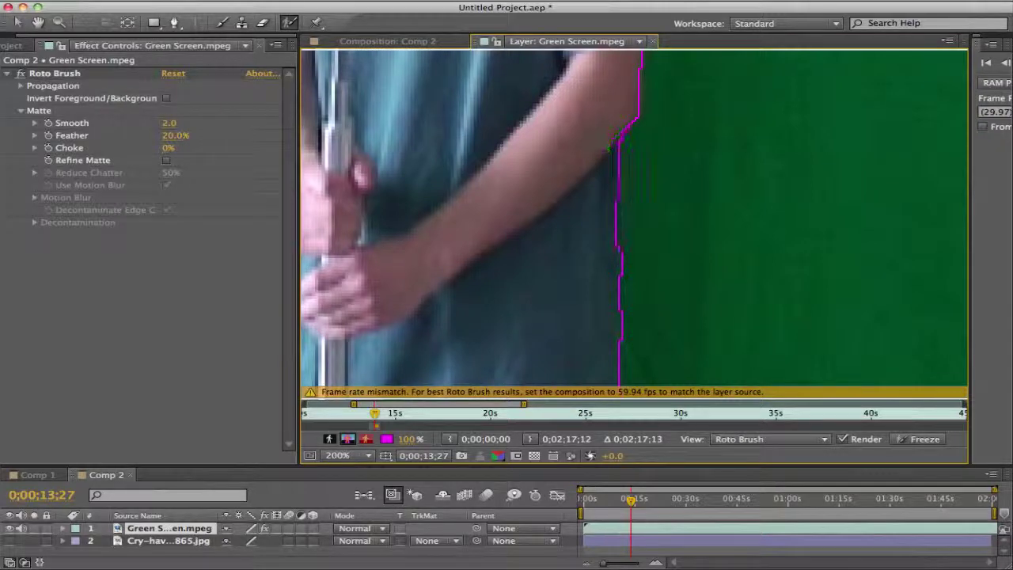
pyautogui.press('space')
pyautogui.moveTo(586, 254)
pyautogui.mouseDown()
pyautogui.moveTo(590, 72)
pyautogui.moveTo(589, 174)
pyautogui.moveTo(593, 99)
pyautogui.mouseUp()
pyautogui.moveTo(593, 137); pyautogui.dragTo(593, 80)
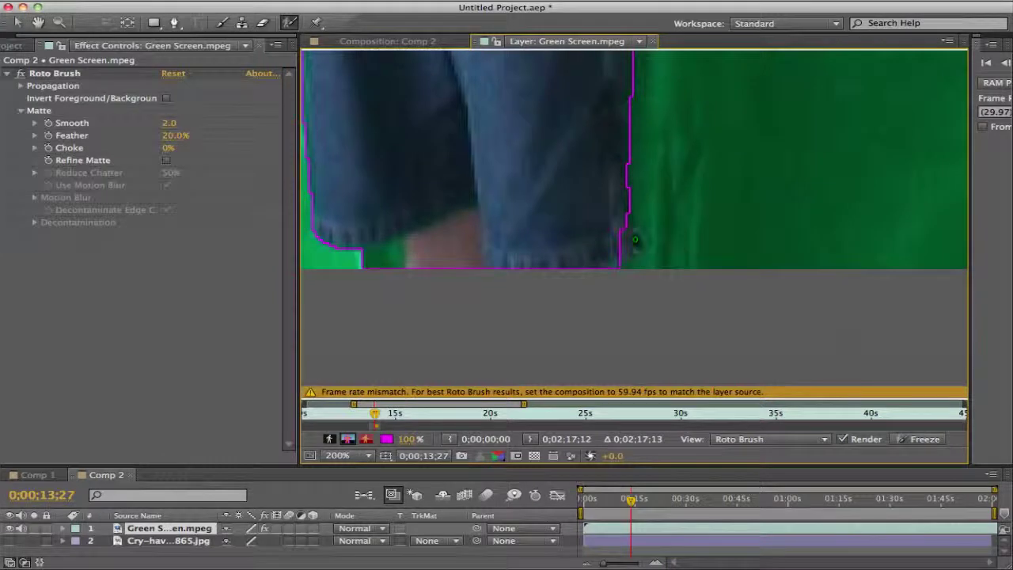
pyautogui.moveTo(635, 239)
pyautogui.mouseDown()
pyautogui.moveTo(630, 220)
pyautogui.moveTo(627, 240)
pyautogui.mouseUp()
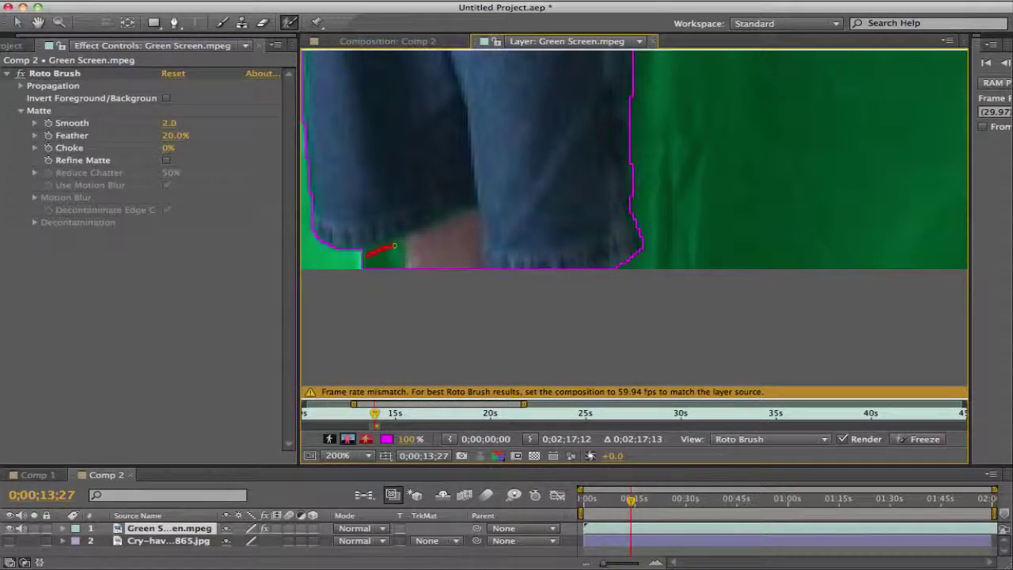
pyautogui.moveTo(394, 245)
pyautogui.mouseDown()
pyautogui.moveTo(375, 270)
pyautogui.moveTo(369, 260)
pyautogui.mouseUp()
pyautogui.press('h')
pyautogui.scroll(10, 341, 237)
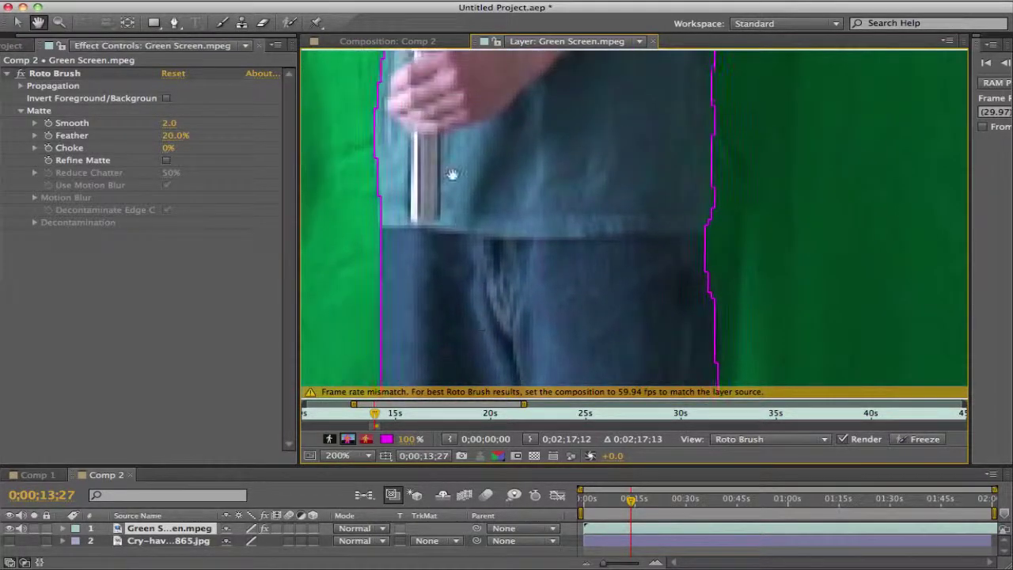
pyautogui.scroll(10, 452, 174)
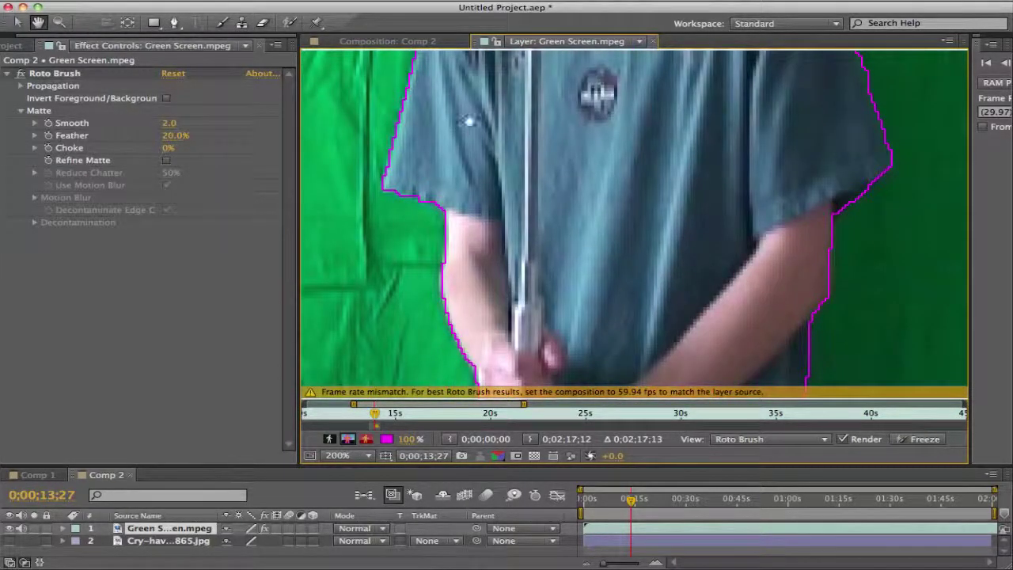
pyautogui.scroll(10, 463, 260)
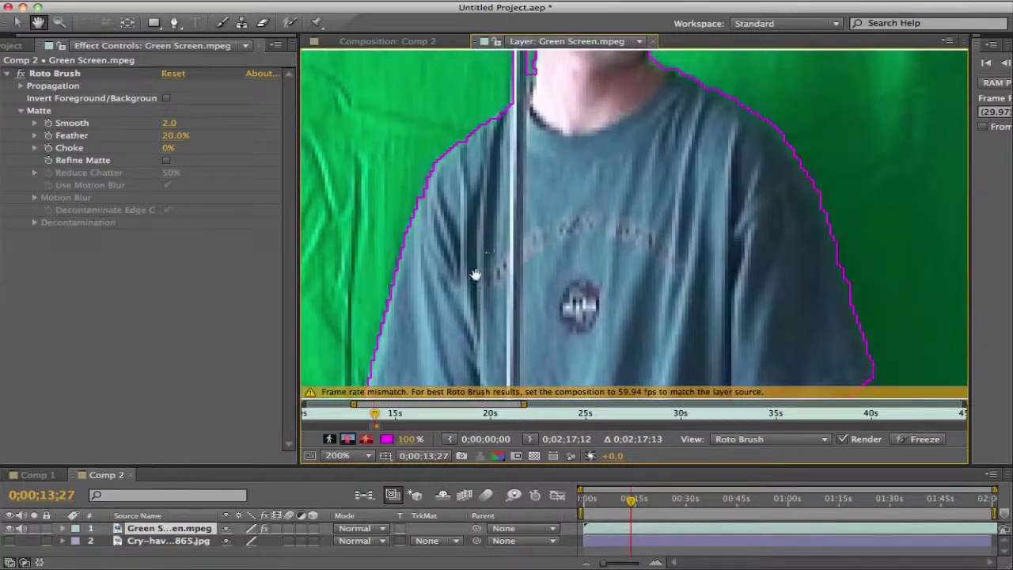
pyautogui.scroll(5, 475, 274)
pyautogui.press(',')
pyautogui.hotkey('alt', 'w')
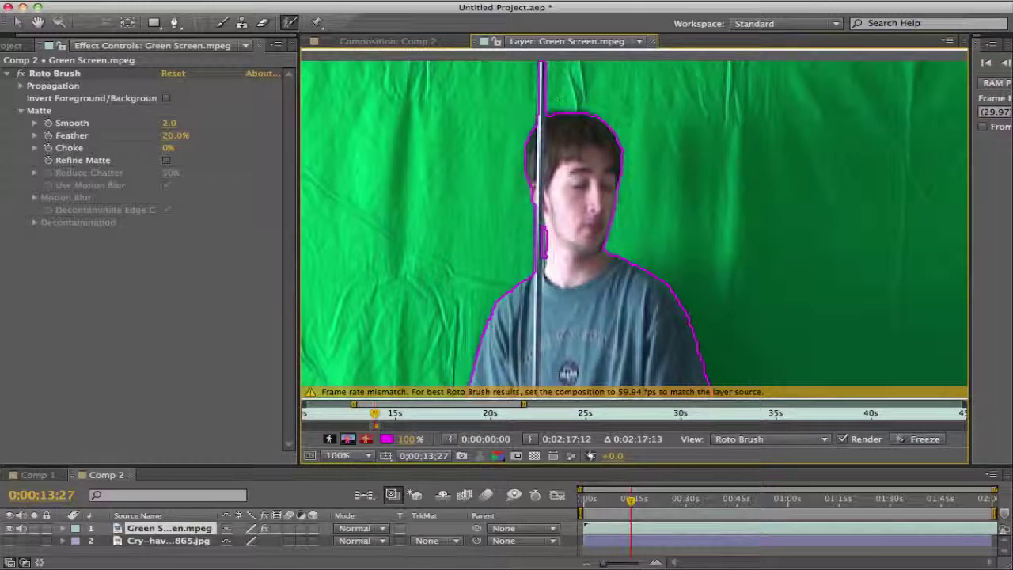
# Compare the colour-keyed man in Comp 1 with the Roto Brush result in Comp 2
pyautogui.click(32, 475)
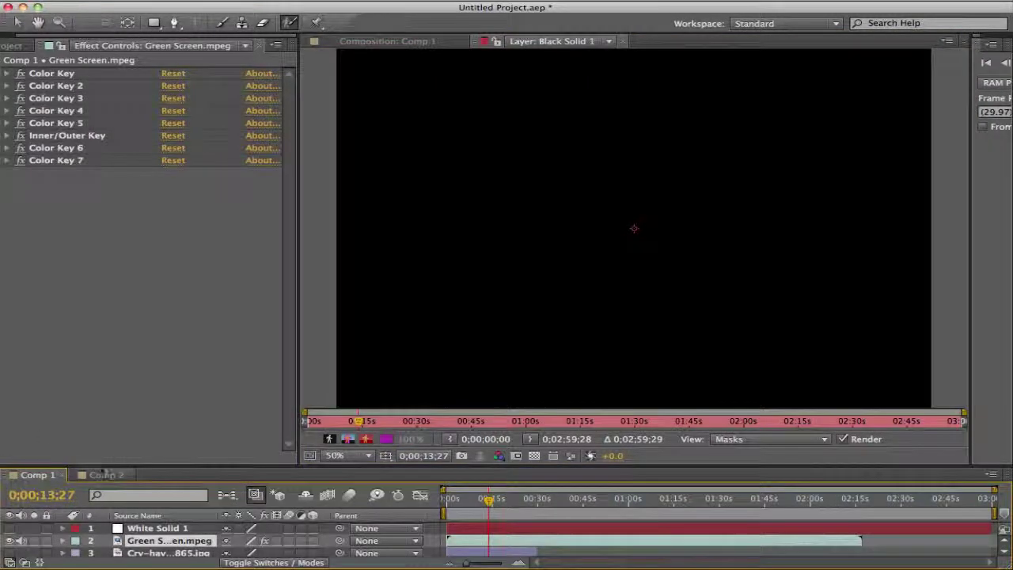
pyautogui.click(387, 41)
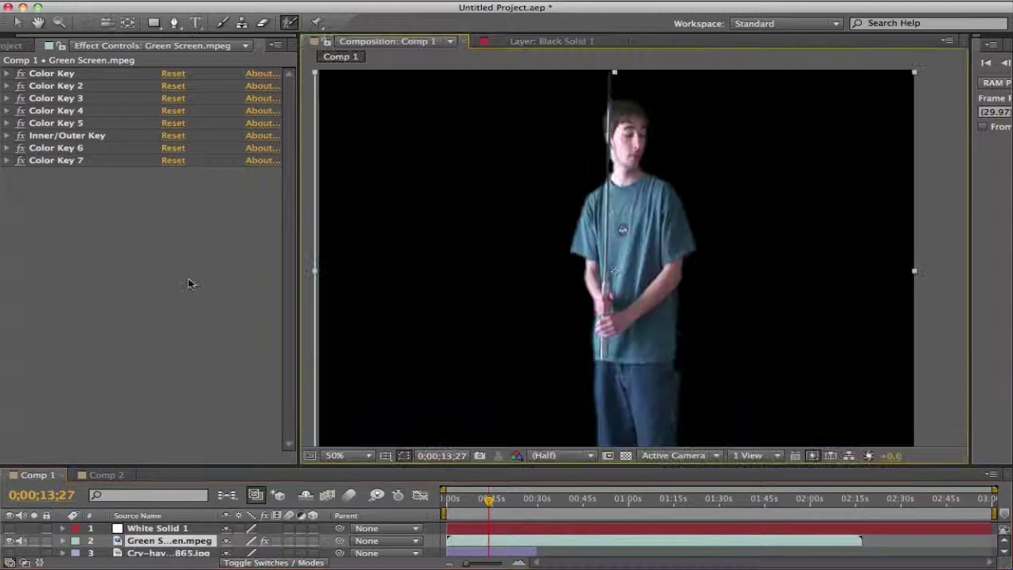
pyautogui.click(91, 474)
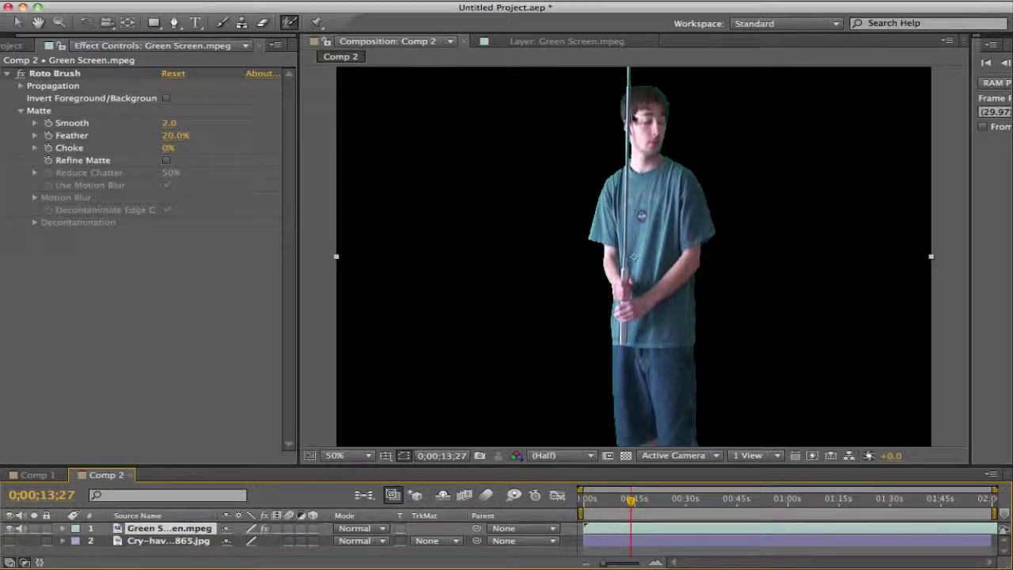
# Back in the Green Screen.mpeg layer, paint a Roto Brush stroke taking in the hair's right edge
pyautogui.click(564, 41)
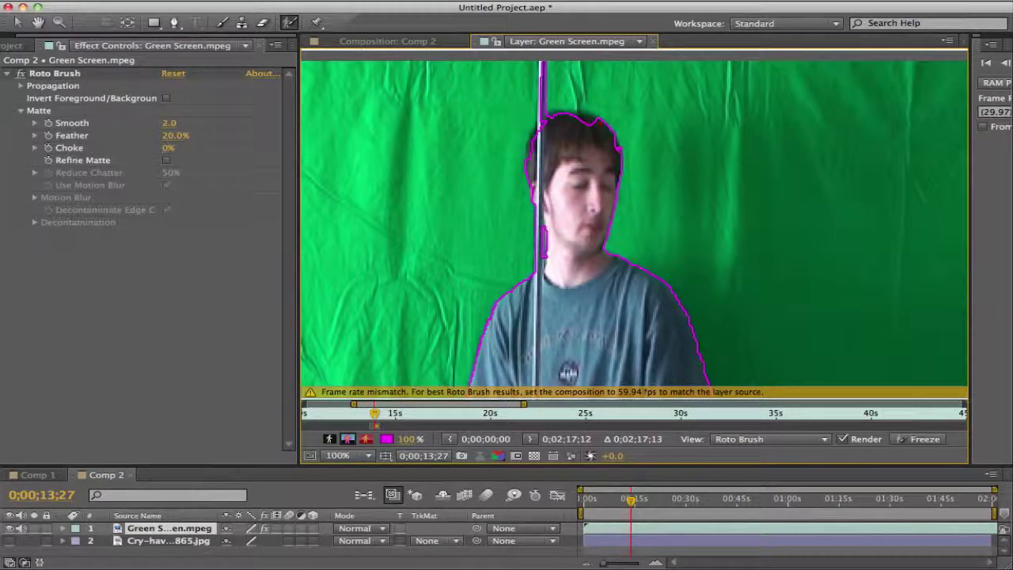
pyautogui.click(581, 121)
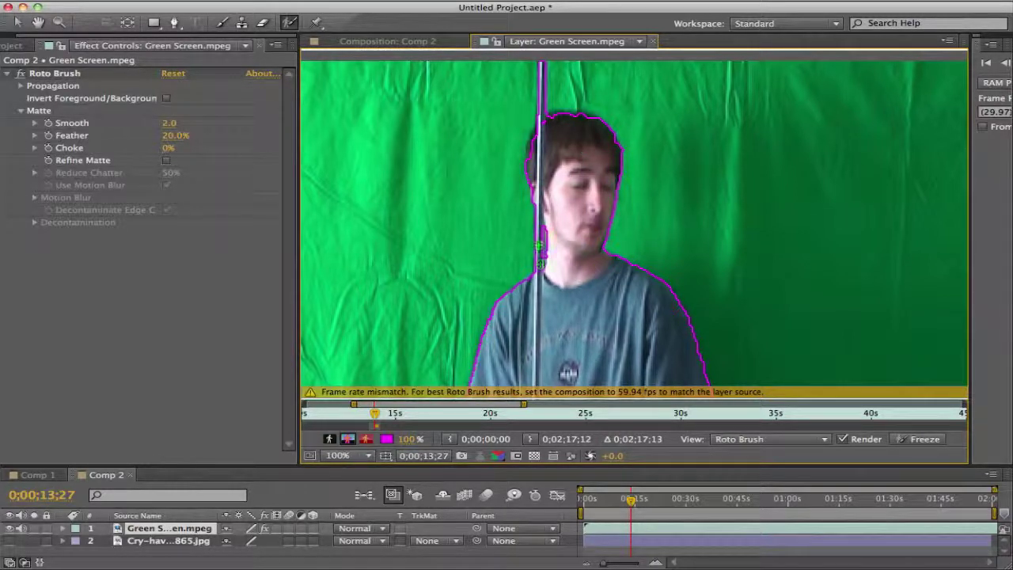
# Enable Refine Matte with Smooth 5.0 and Feather 23.4%, then move the man lower-left over the starship
pyautogui.click(166, 160)
pyautogui.moveTo(173, 136); pyautogui.dragTo(179, 132)
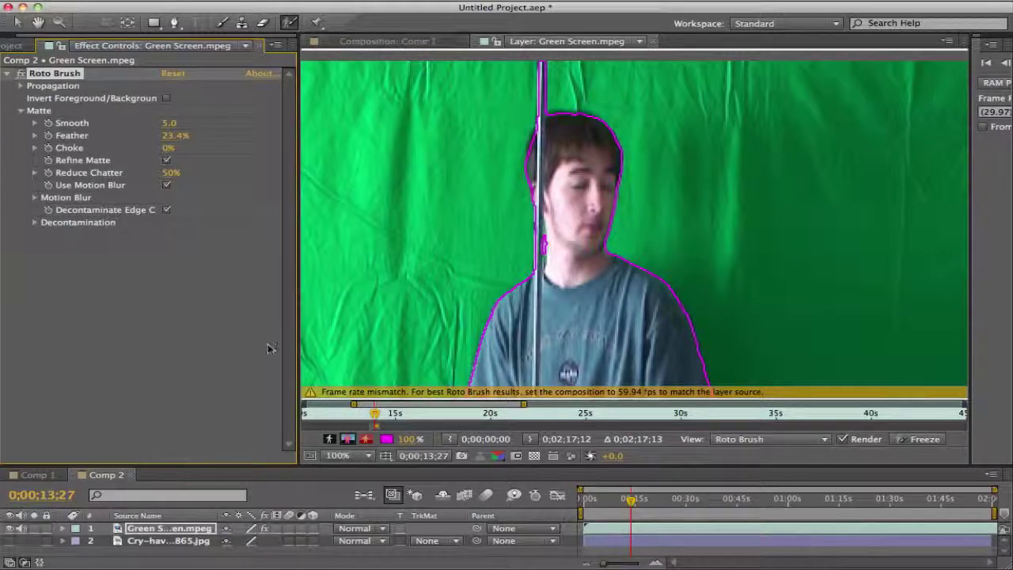
pyautogui.click(17, 541)
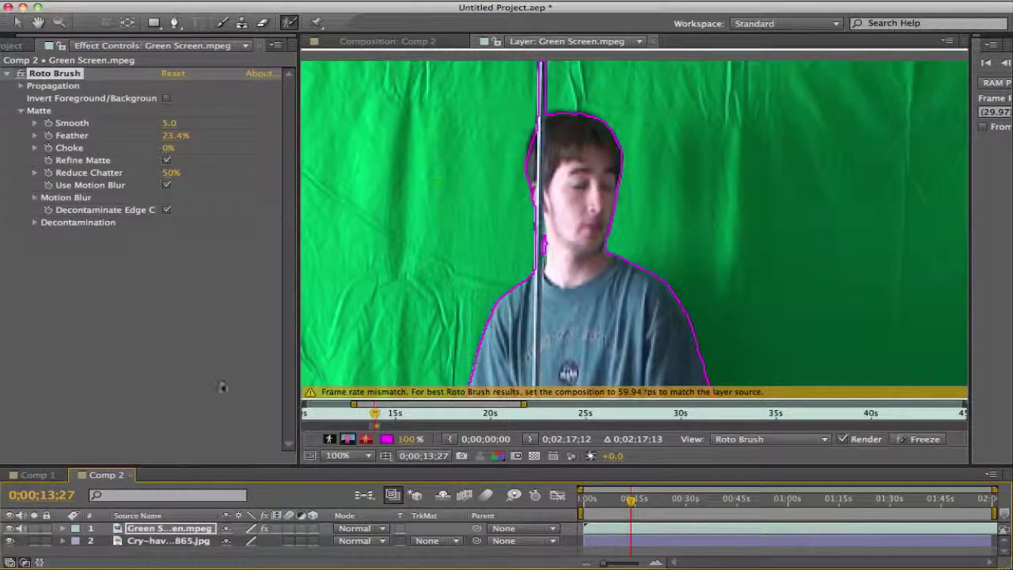
pyautogui.click(408, 41)
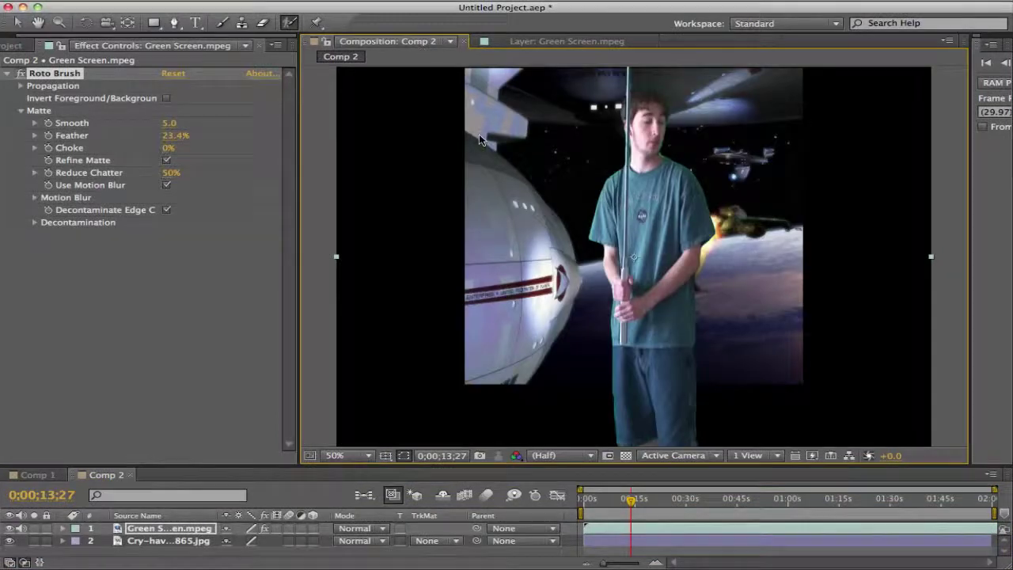
pyautogui.moveTo(600, 154)
pyautogui.mouseDown()
pyautogui.moveTo(588, 177)
pyautogui.moveTo(591, 148)
pyautogui.mouseUp()
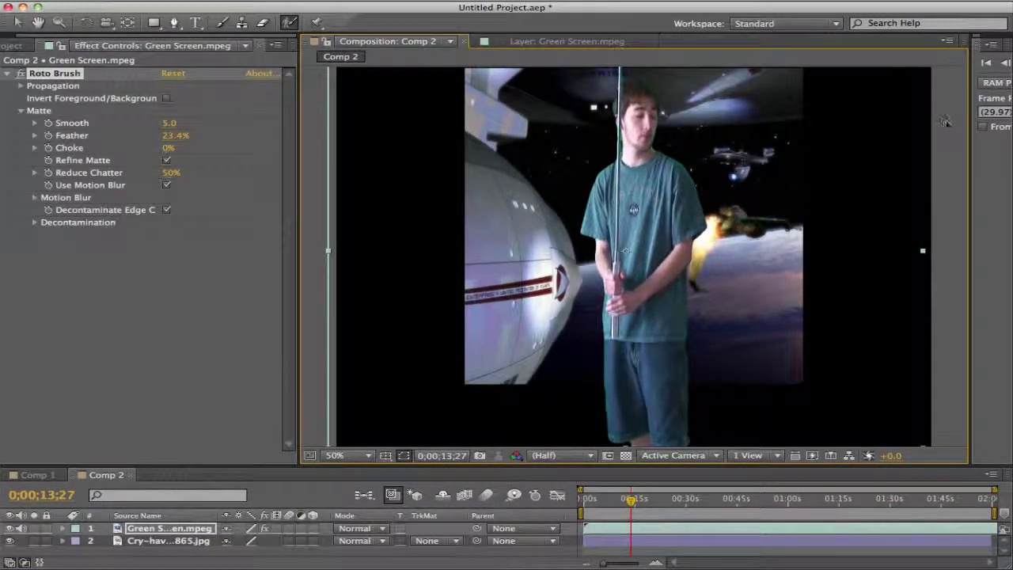
pyautogui.scroll(2, 855, 151)
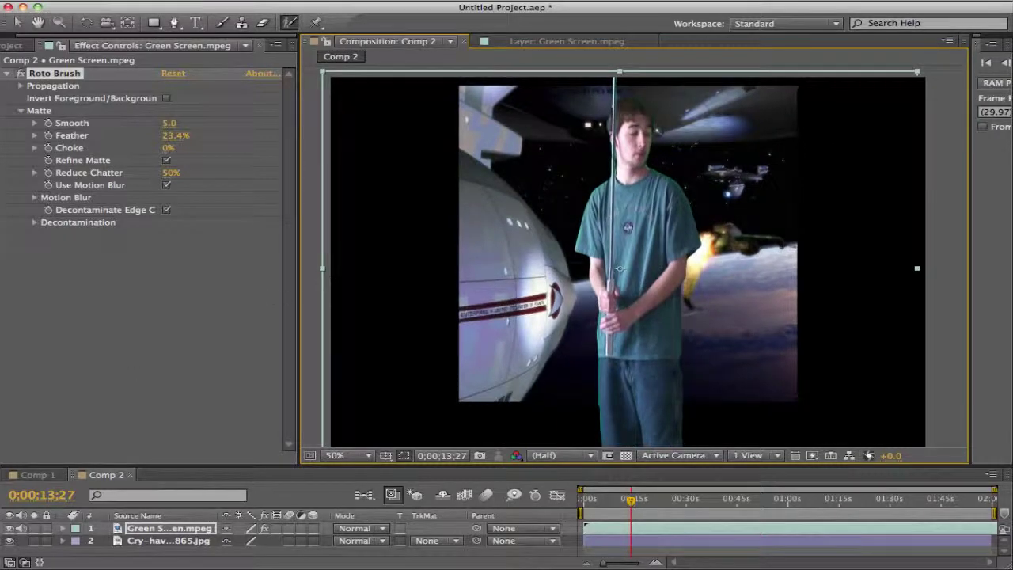
pyautogui.click(33, 475)
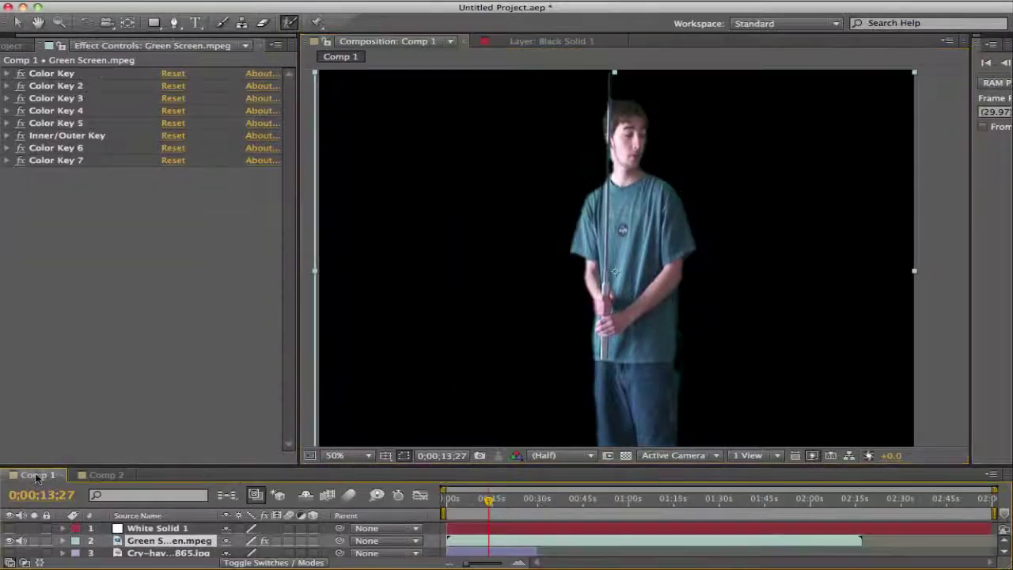
# Switch back to Comp 2 to review the man in front of the starship and space background
pyautogui.click(103, 475)
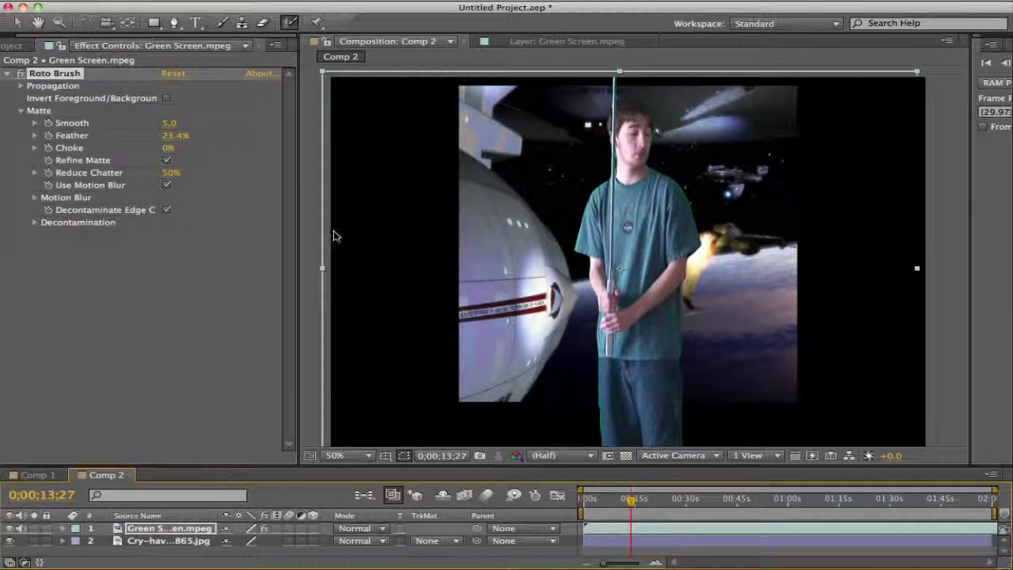
# Reopen the green-screen layer view and check the matte as black-and-white alpha and as a coloured overlay
pyautogui.click(538, 42)
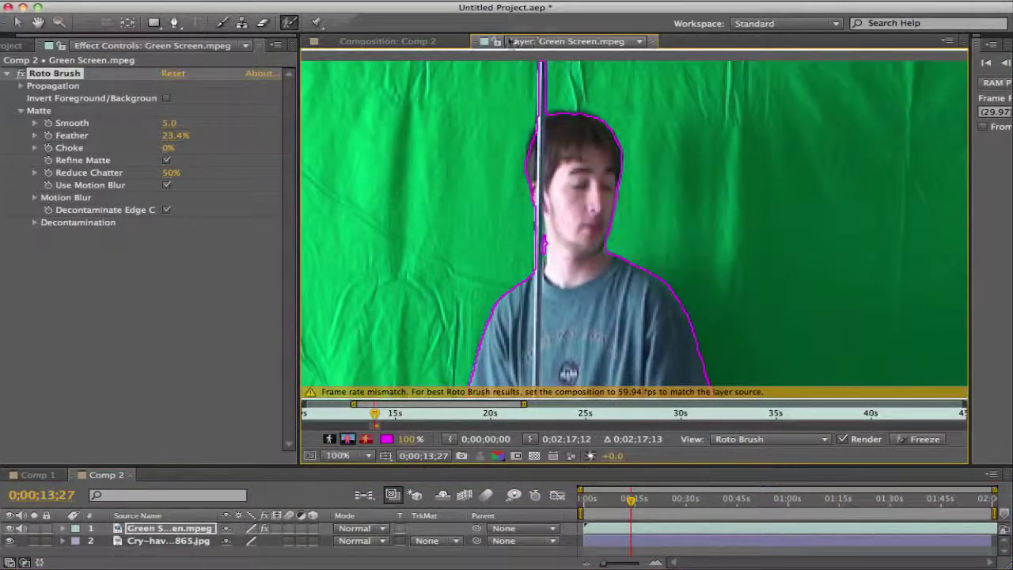
pyautogui.click(434, 42)
pyautogui.click(538, 40)
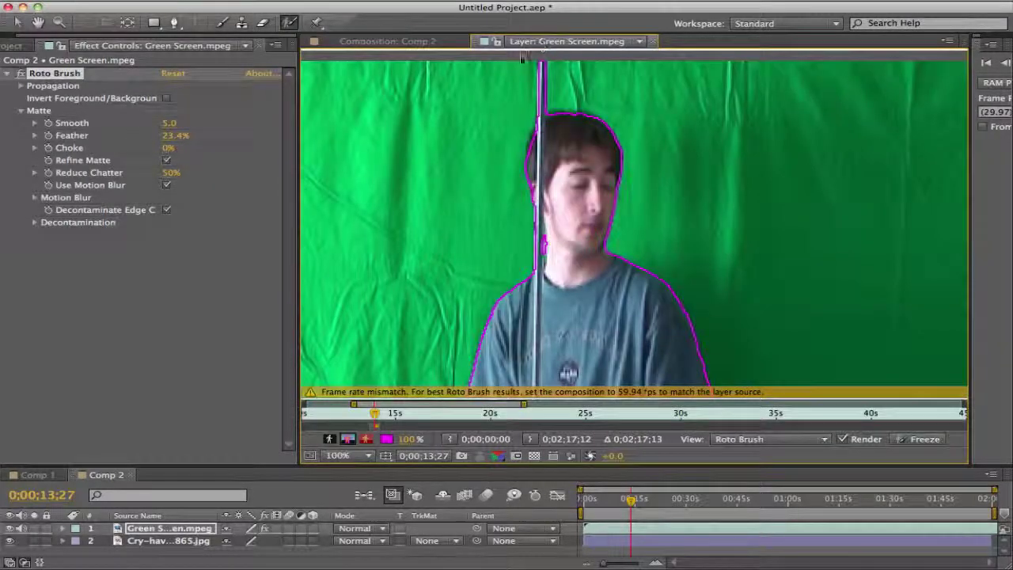
pyautogui.click(348, 439)
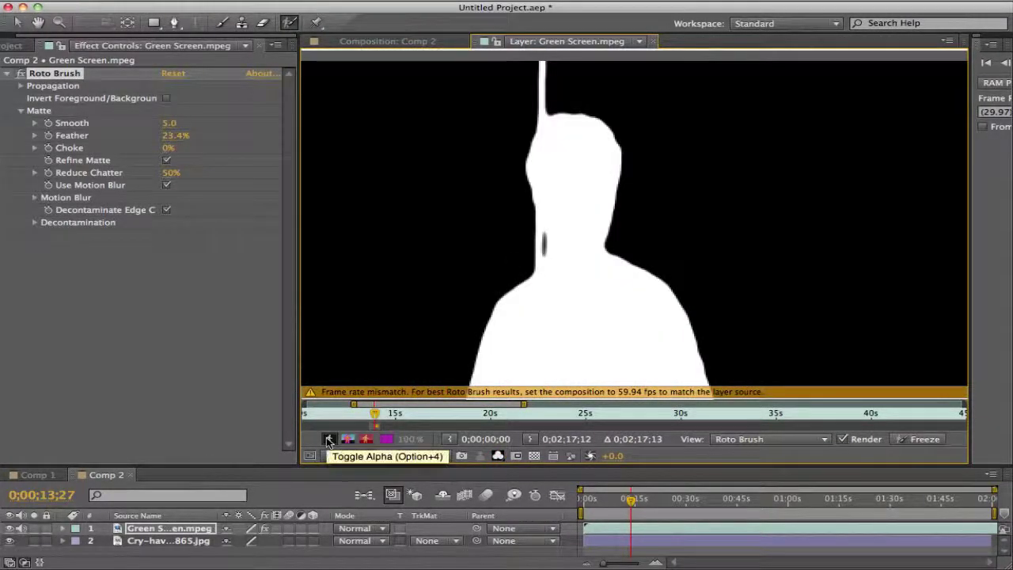
pyautogui.click(350, 439)
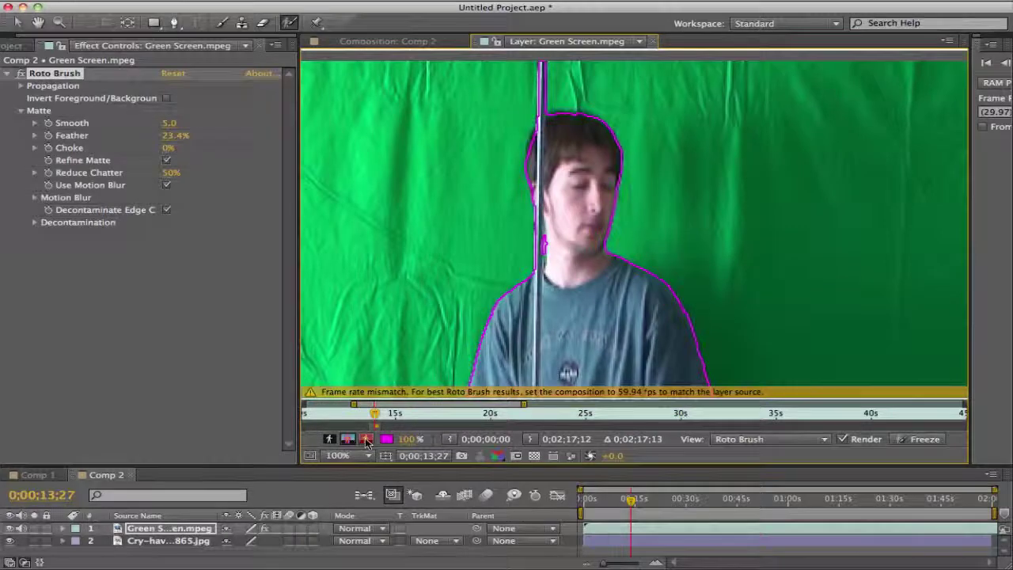
pyautogui.click(352, 441)
pyautogui.click(353, 442)
# Repeatedly switch between the outlined footage and the cut-out man against black
pyautogui.click(352, 441)
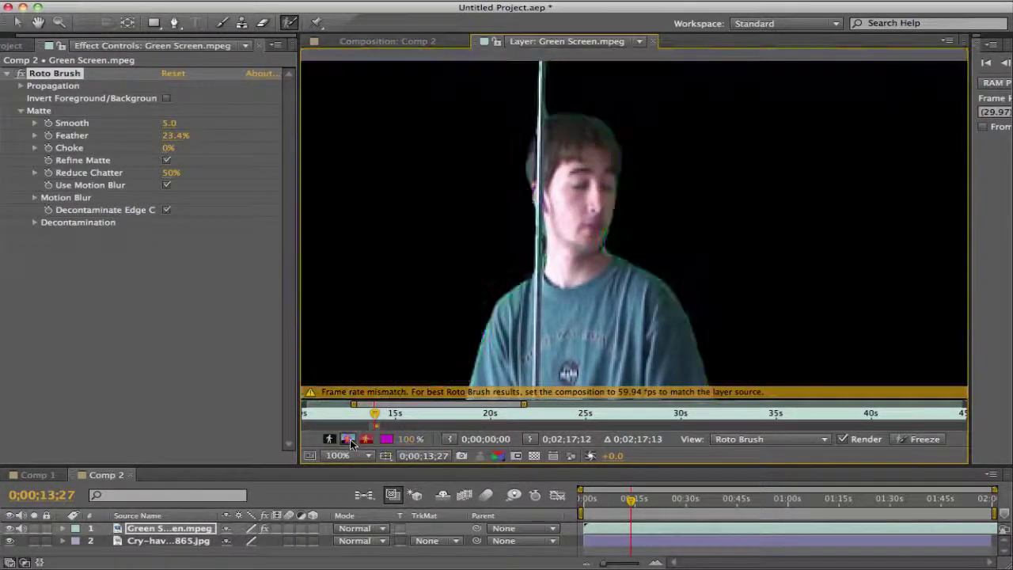
pyautogui.click(352, 442)
pyautogui.click(352, 442)
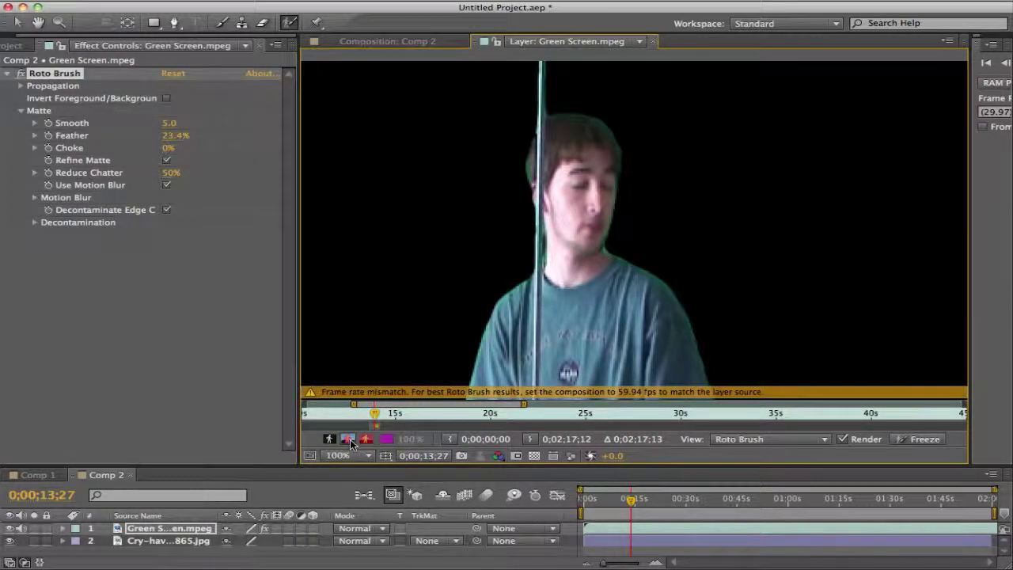
pyautogui.click(352, 442)
pyautogui.click(352, 441)
pyautogui.click(352, 442)
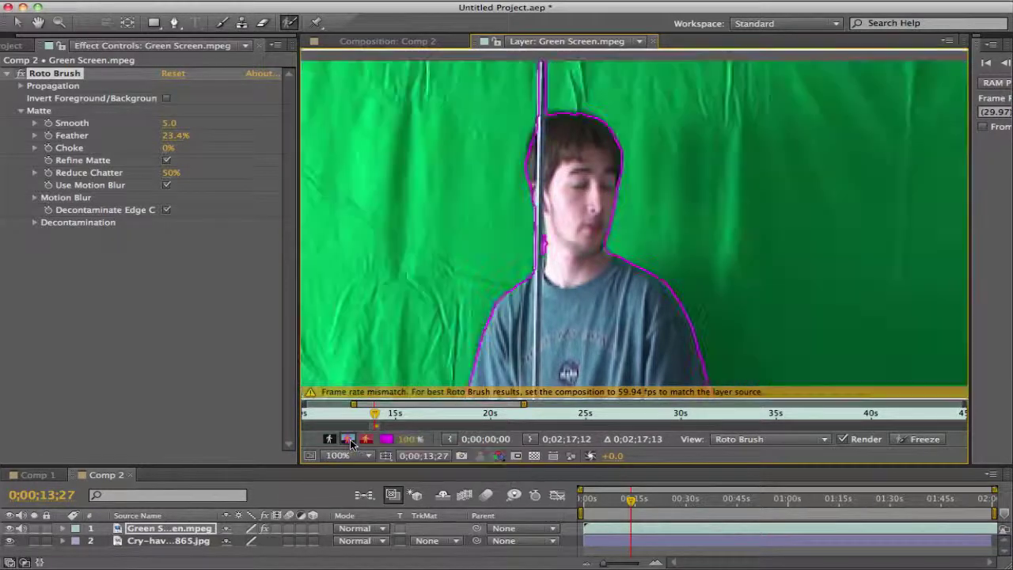
pyautogui.click(352, 442)
pyautogui.click(352, 442)
pyautogui.click(353, 442)
pyautogui.click(353, 442)
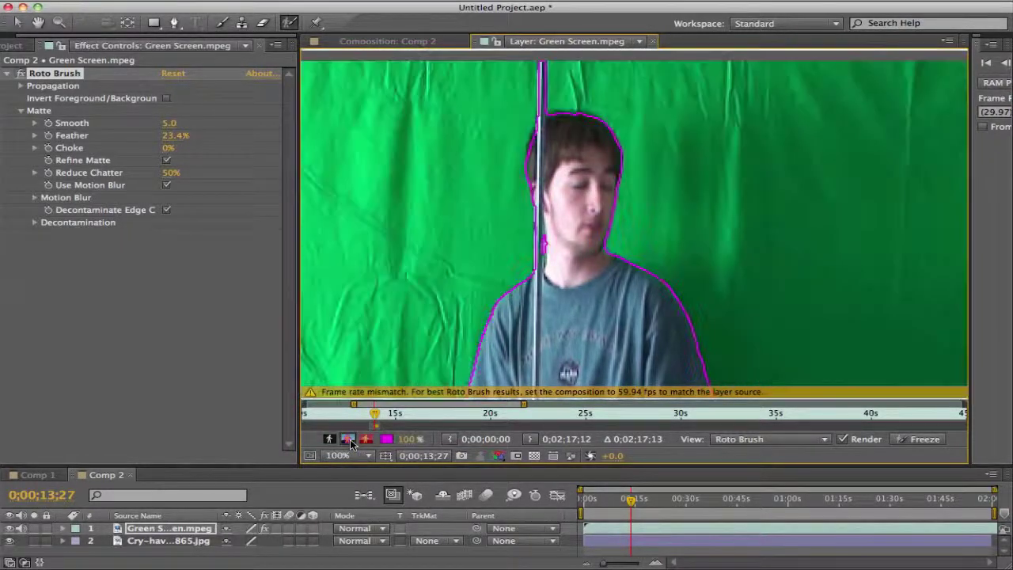
pyautogui.click(352, 442)
pyautogui.click(352, 442)
pyautogui.click(352, 442)
pyautogui.click(353, 442)
pyautogui.click(352, 442)
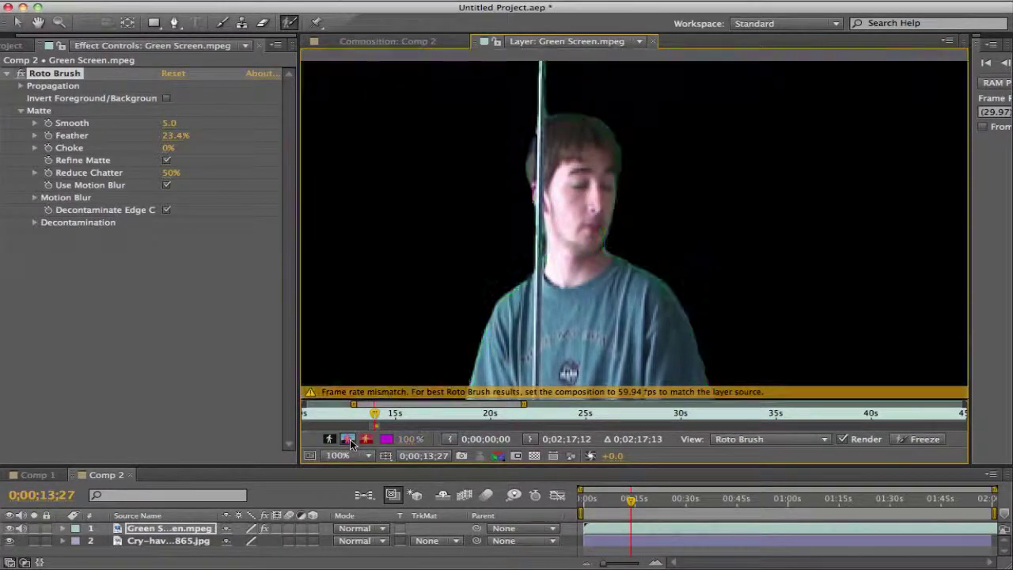
pyautogui.click(353, 442)
pyautogui.click(353, 441)
pyautogui.click(353, 442)
pyautogui.click(352, 442)
pyautogui.click(352, 441)
pyautogui.click(352, 442)
pyautogui.click(352, 442)
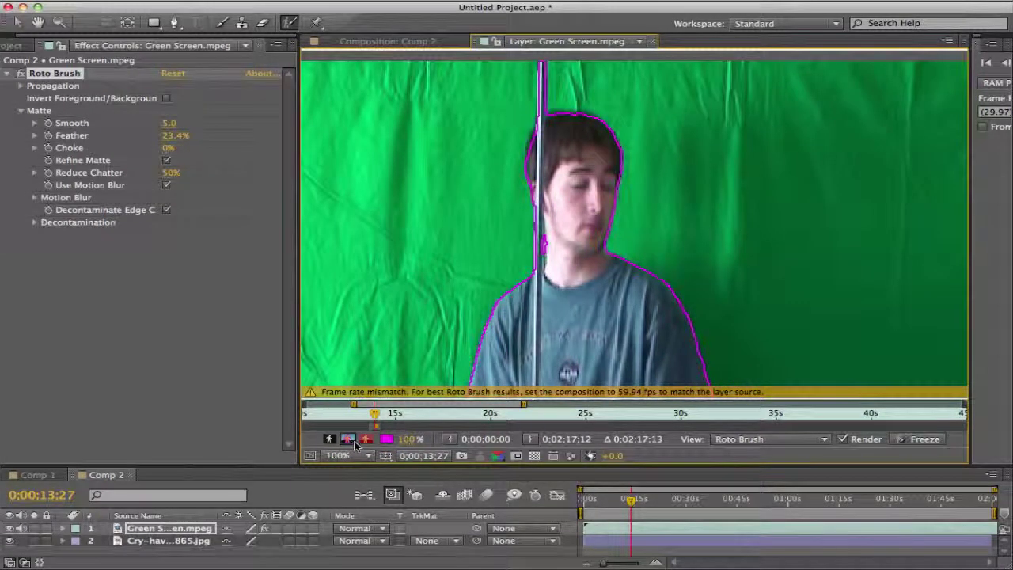
# Compare the red matte overlay with the black-background view, ending on the red overlay
pyautogui.click(361, 441)
pyautogui.click(350, 440)
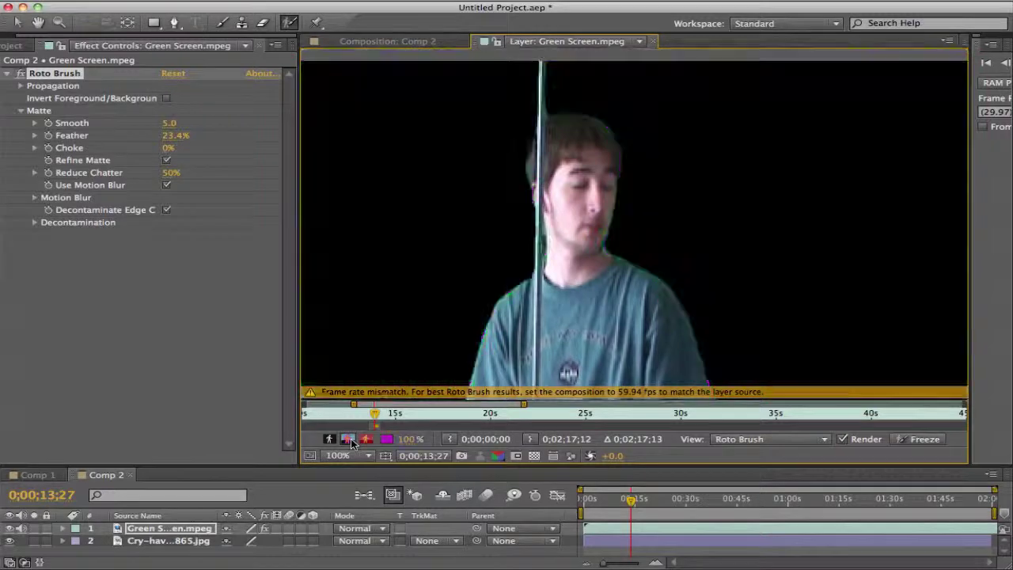
pyautogui.click(366, 440)
# Set the Roto Brush overlay colour to pure red FF0000 after trying dark red and near-white
pyautogui.click(367, 440)
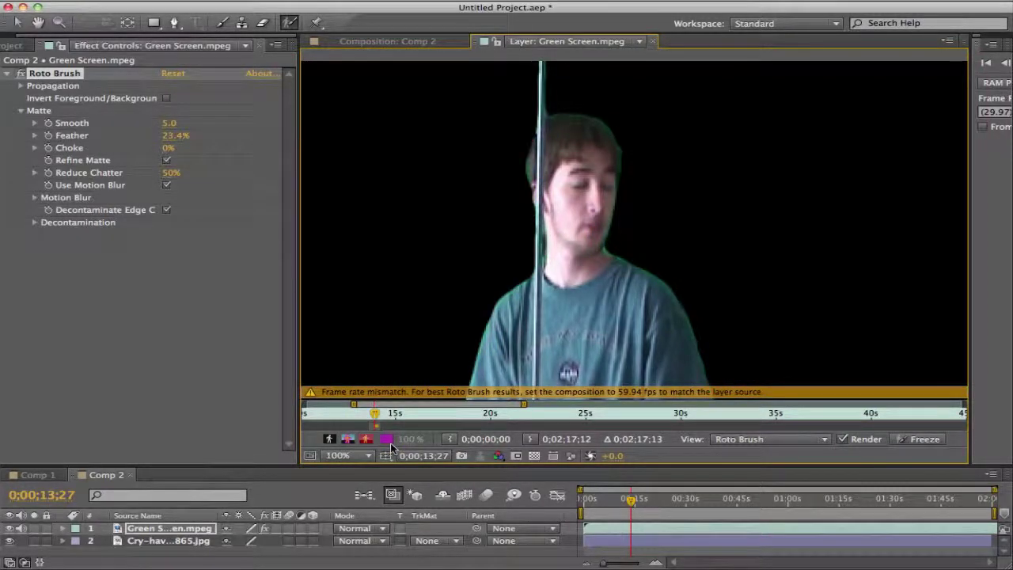
pyautogui.click(367, 440)
pyautogui.click(387, 439)
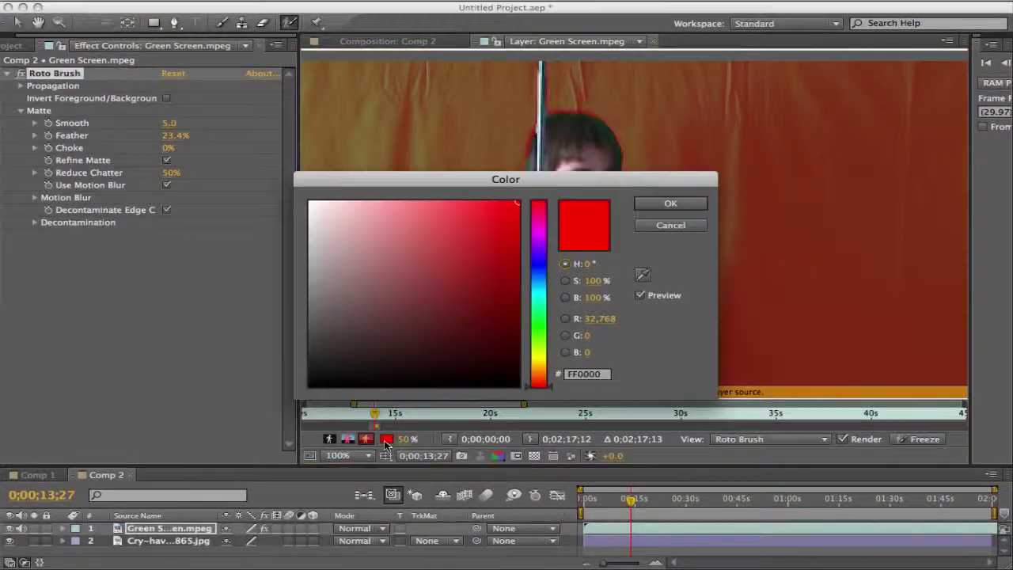
pyautogui.click(472, 305)
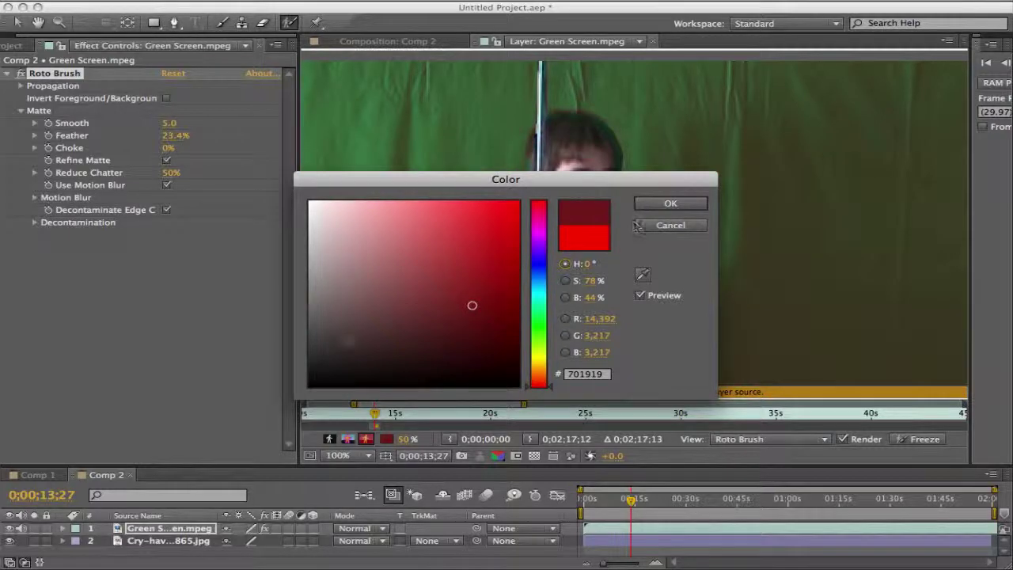
pyautogui.moveTo(350, 343); pyautogui.dragTo(555, 190)
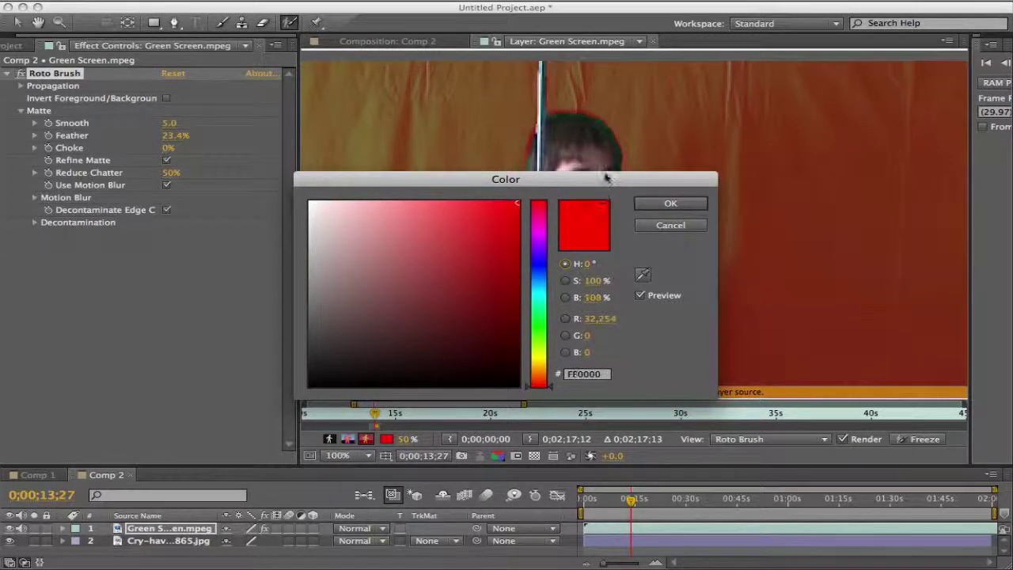
pyautogui.click(646, 204)
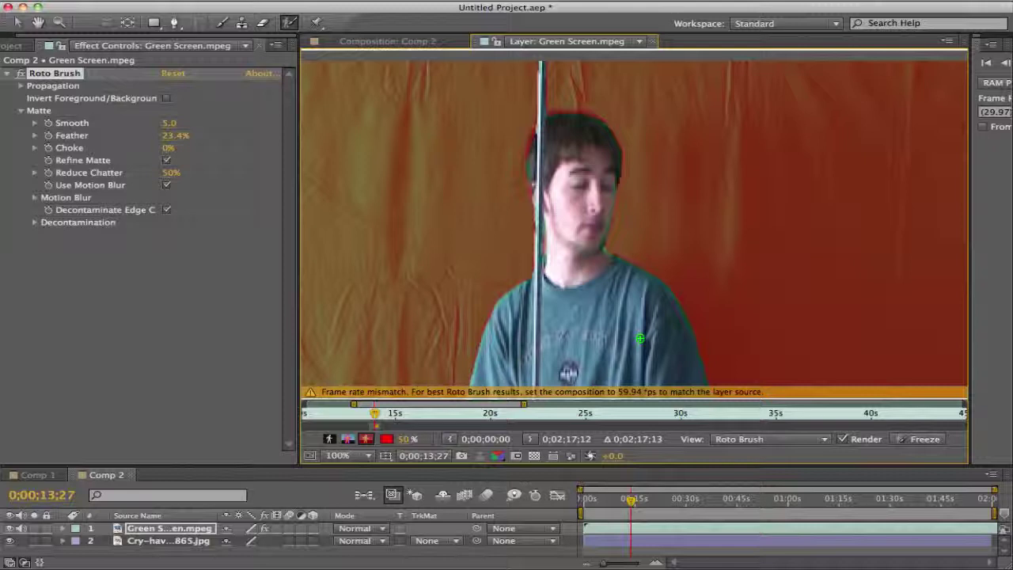
# View the cut-out against black and step forward to frame 0;00;14;00
pyautogui.click(366, 439)
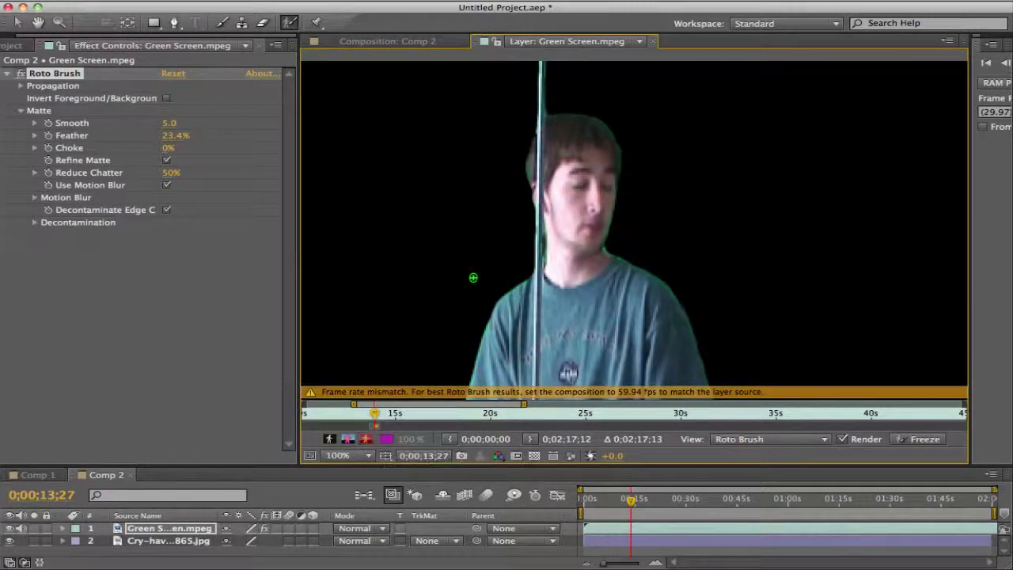
pyautogui.press('pagedown')
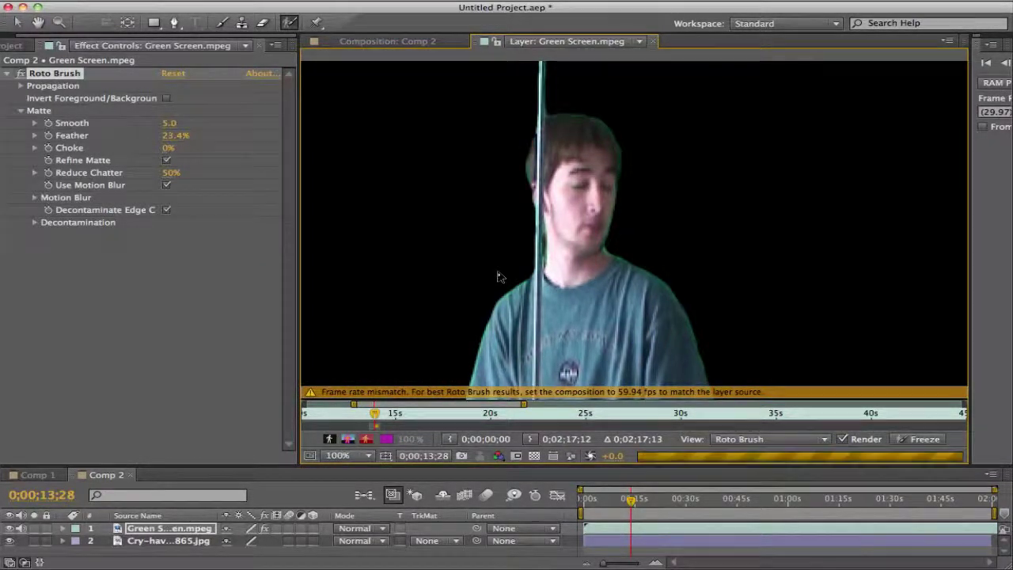
pyautogui.press('pagedown')
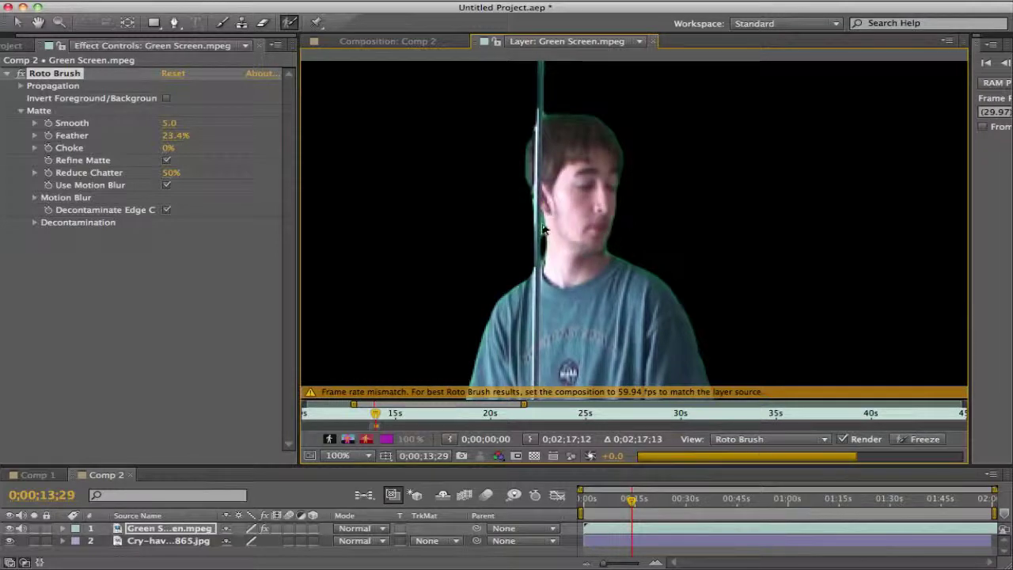
pyautogui.press('pagedown')
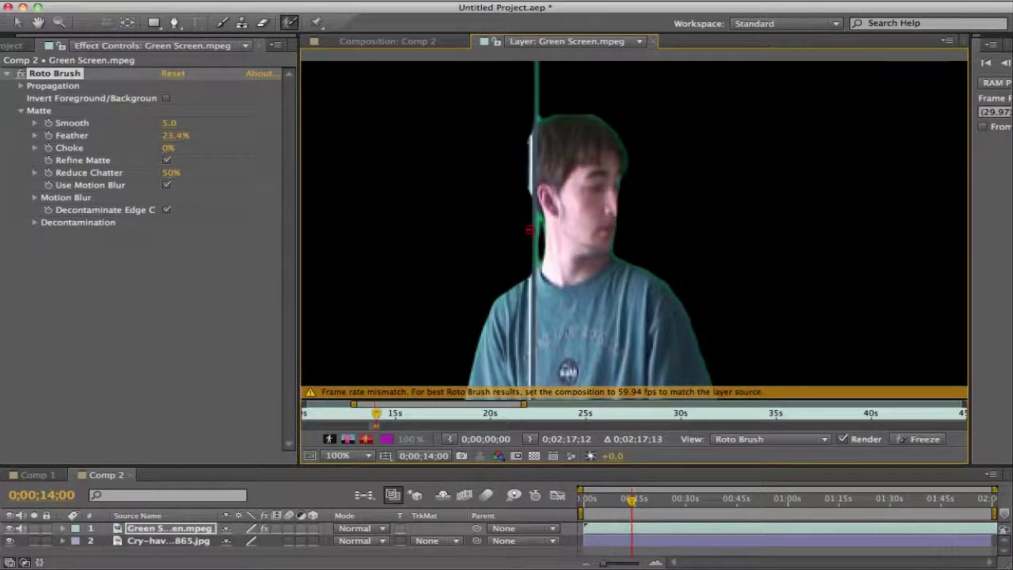
# Subtract the green strip beside the face, undo the stroke that cut the hair, and show the outline
pyautogui.keyDown('alt'); pyautogui.click(544, 221); pyautogui.keyUp('alt')
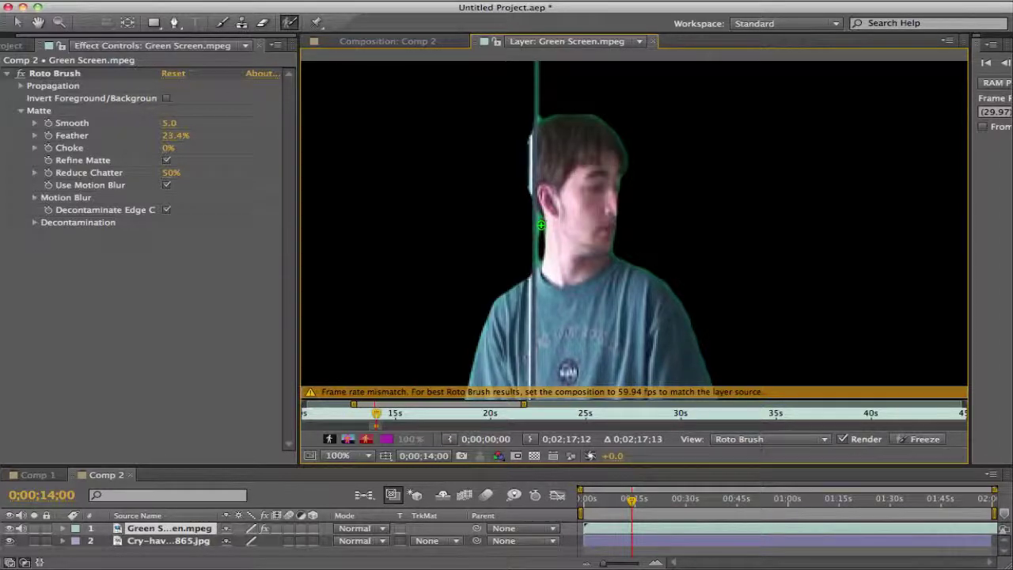
pyautogui.keyDown('alt'); pyautogui.click(547, 231); pyautogui.keyUp('alt')
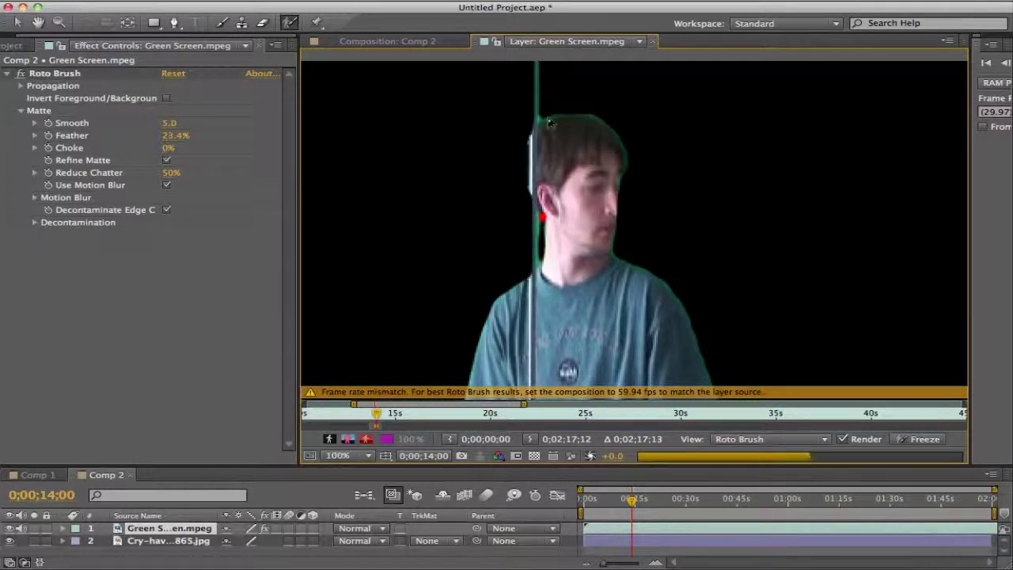
pyautogui.keyDown('alt'); pyautogui.click(547, 117); pyautogui.keyUp('alt')
pyautogui.moveTo(552, 116)
pyautogui.mouseDown()
pyautogui.moveTo(611, 116)
pyautogui.moveTo(645, 170)
pyautogui.mouseUp()
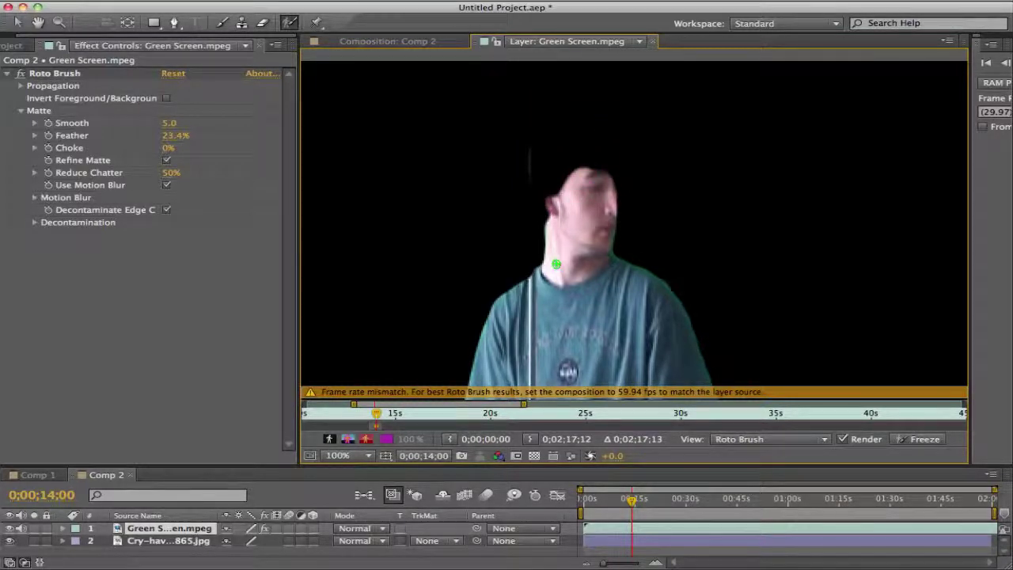
pyautogui.press('cmd+z')
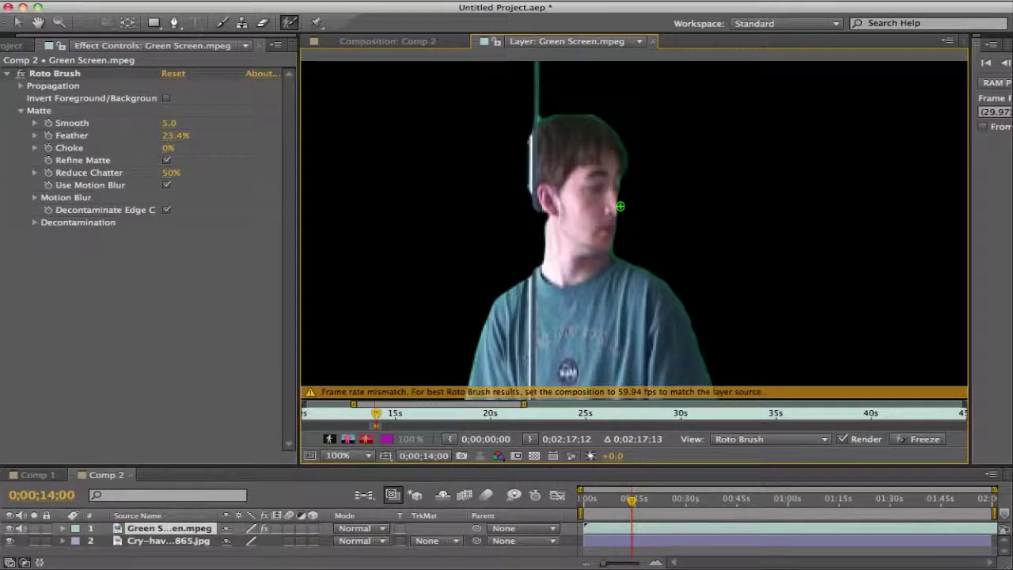
pyautogui.click(347, 438)
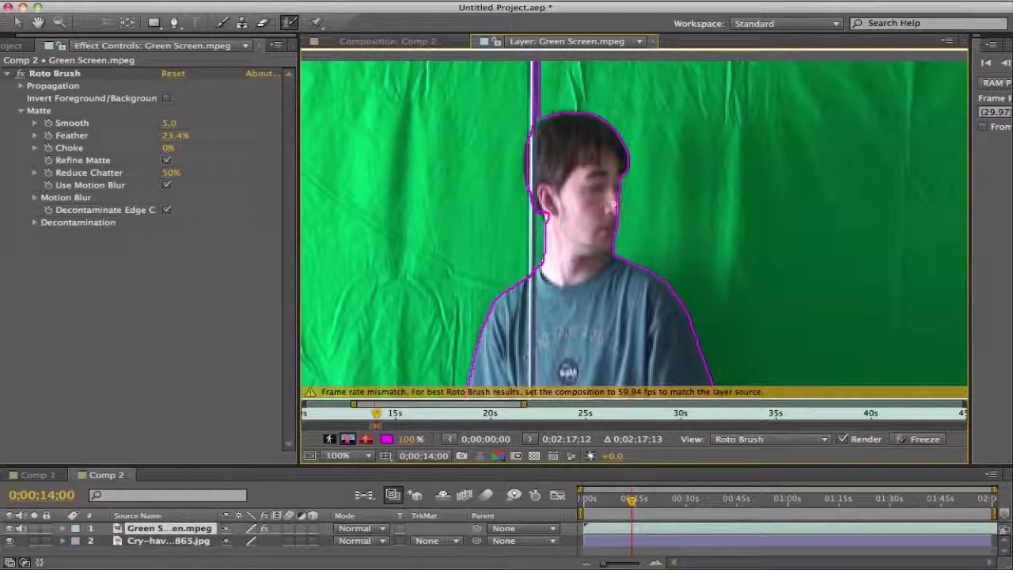
# Add the face's right side and shoulder to the matte and subtract the green background on both sides
pyautogui.moveTo(617, 196); pyautogui.dragTo(618, 218)
pyautogui.moveTo(616, 208); pyautogui.dragTo(613, 273)
pyautogui.moveTo(397, 333)
pyautogui.mouseDown()
pyautogui.moveTo(479, 258)
pyautogui.moveTo(482, 220)
pyautogui.moveTo(402, 158)
pyautogui.moveTo(372, 352)
pyautogui.moveTo(427, 132)
pyautogui.moveTo(392, 205)
pyautogui.moveTo(420, 238)
pyautogui.mouseUp()
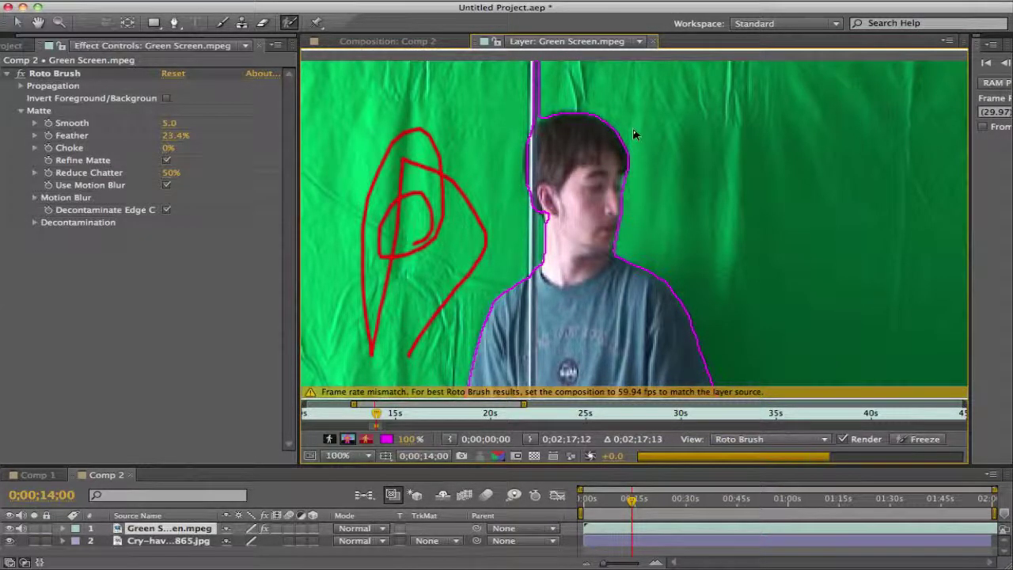
pyautogui.moveTo(632, 108)
pyautogui.mouseDown()
pyautogui.moveTo(649, 226)
pyautogui.moveTo(713, 309)
pyautogui.moveTo(887, 88)
pyautogui.moveTo(745, 268)
pyautogui.moveTo(819, 214)
pyautogui.mouseUp()
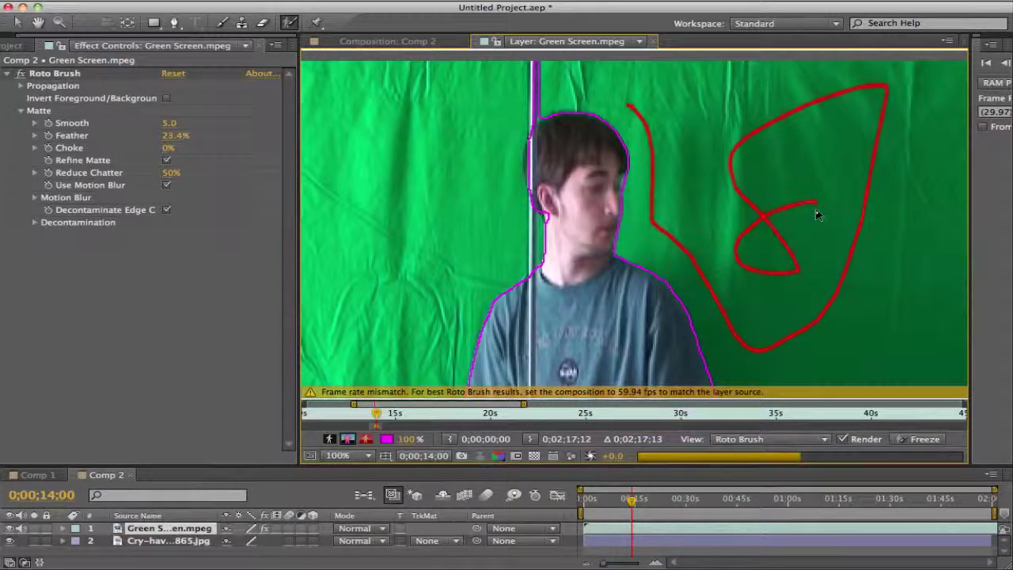
pyautogui.moveTo(817, 209); pyautogui.dragTo(861, 209)
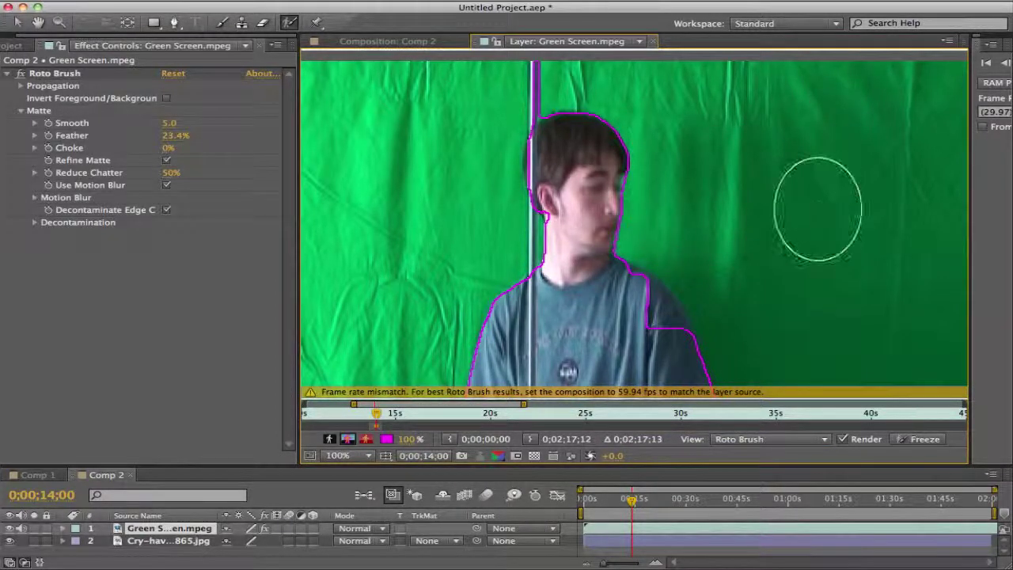
pyautogui.moveTo(685, 136)
pyautogui.mouseDown()
pyautogui.moveTo(798, 222)
pyautogui.moveTo(858, 305)
pyautogui.moveTo(881, 150)
pyautogui.moveTo(878, 91)
pyautogui.mouseUp()
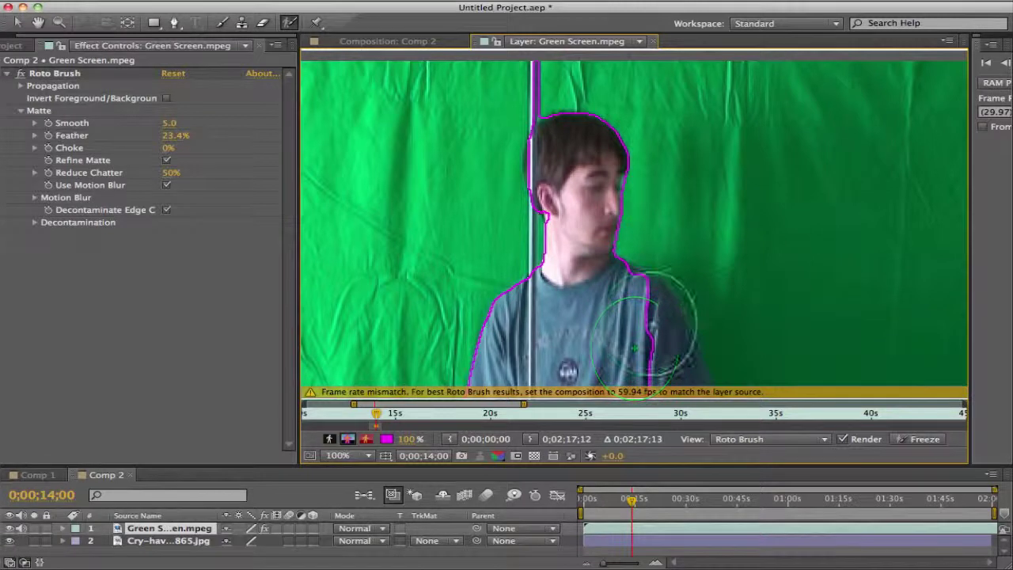
pyautogui.moveTo(645, 321)
pyautogui.mouseDown()
pyautogui.moveTo(628, 327)
pyautogui.moveTo(641, 362)
pyautogui.moveTo(681, 370)
pyautogui.mouseUp()
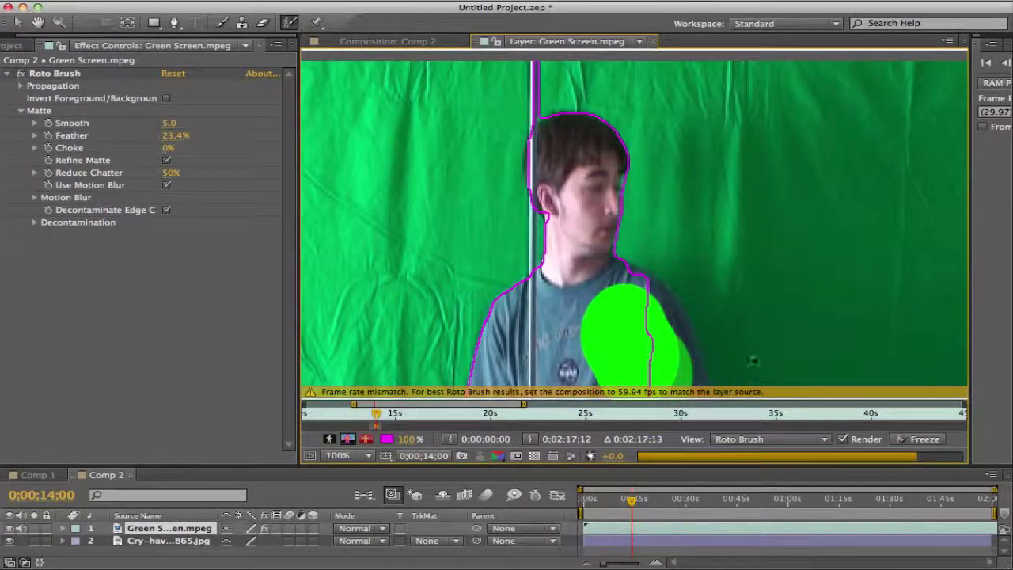
pyautogui.click(916, 443)
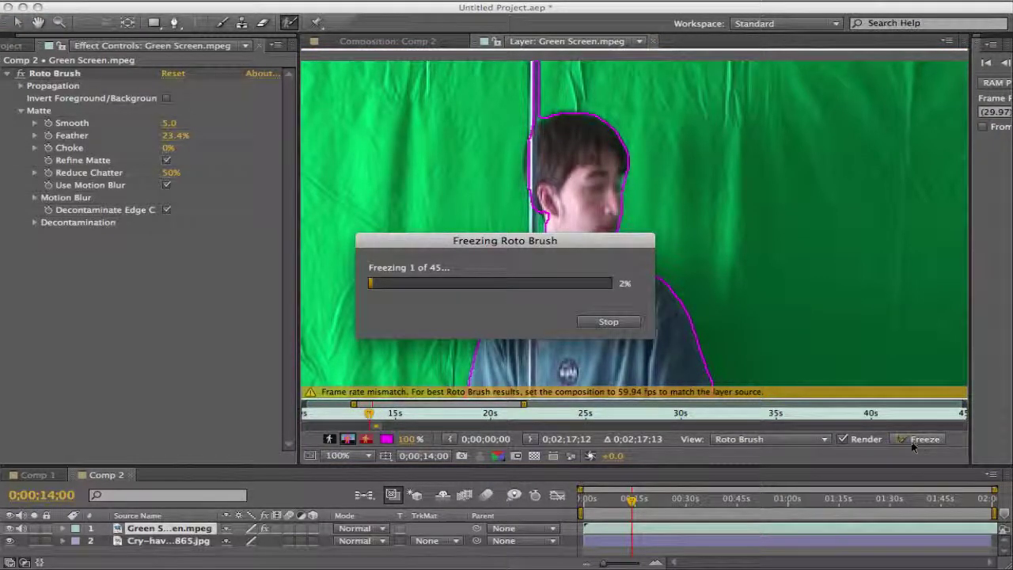
pyautogui.click(609, 322)
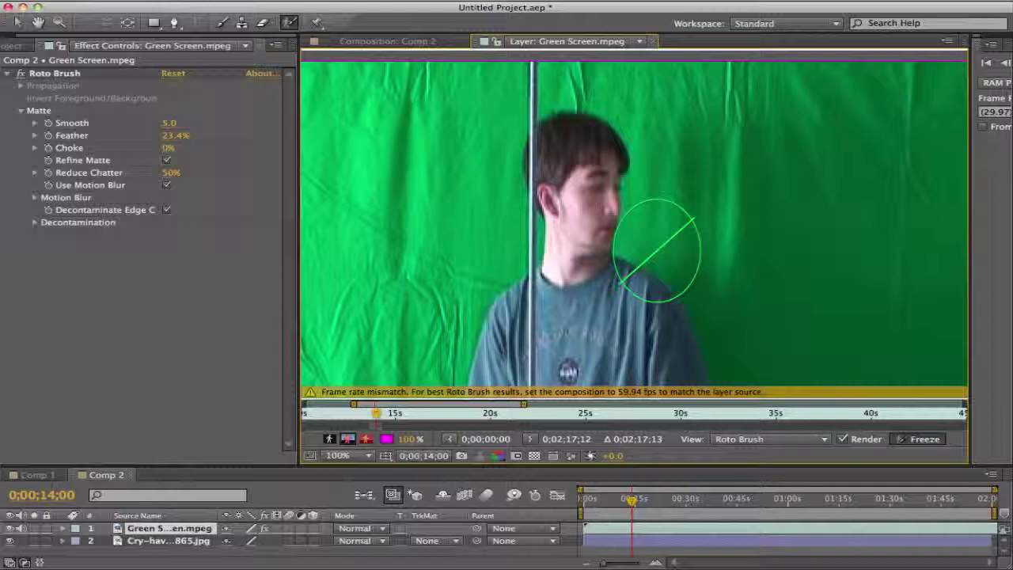
pyautogui.click(907, 441)
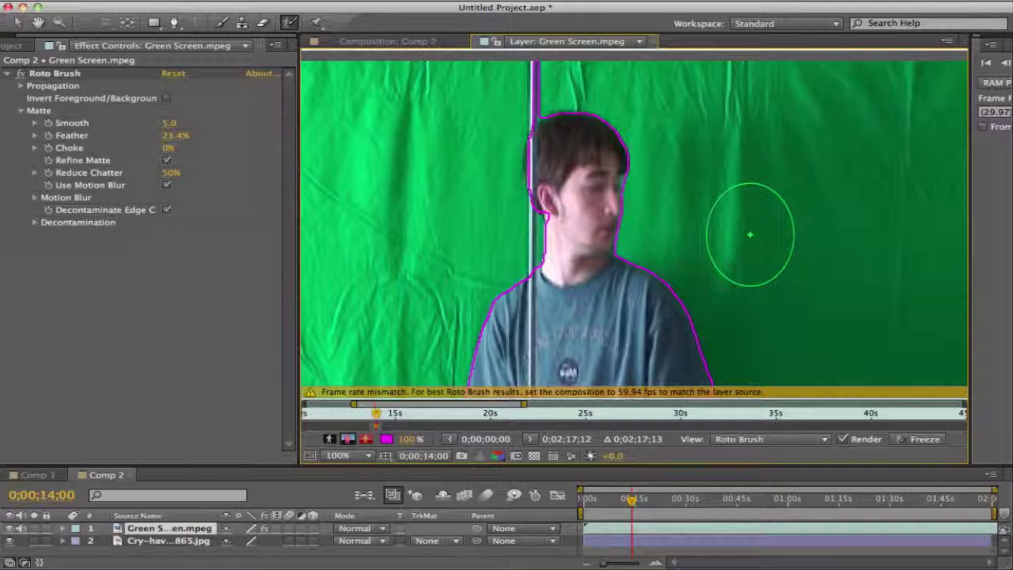
# Pan around the layer view, then return to the Comp 2 composite with the man over the starship
pyautogui.press('h')
pyautogui.moveTo(752, 233)
pyautogui.mouseDown()
pyautogui.moveTo(715, 166)
pyautogui.moveTo(857, 283)
pyautogui.mouseUp()
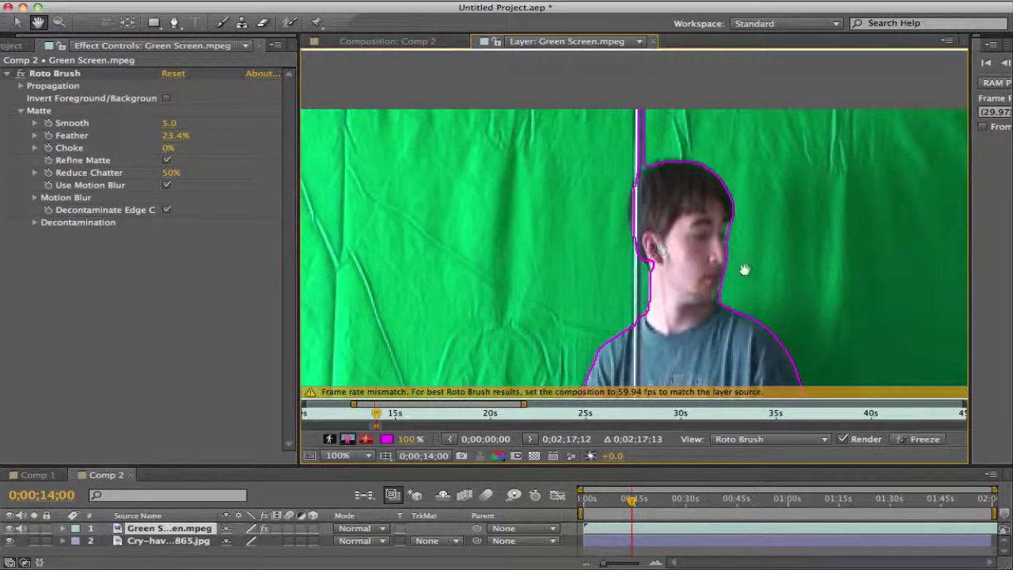
pyautogui.moveTo(744, 270)
pyautogui.mouseDown()
pyautogui.moveTo(778, 219)
pyautogui.moveTo(769, 214)
pyautogui.mouseUp()
pyautogui.hotkey('alt', 'w')
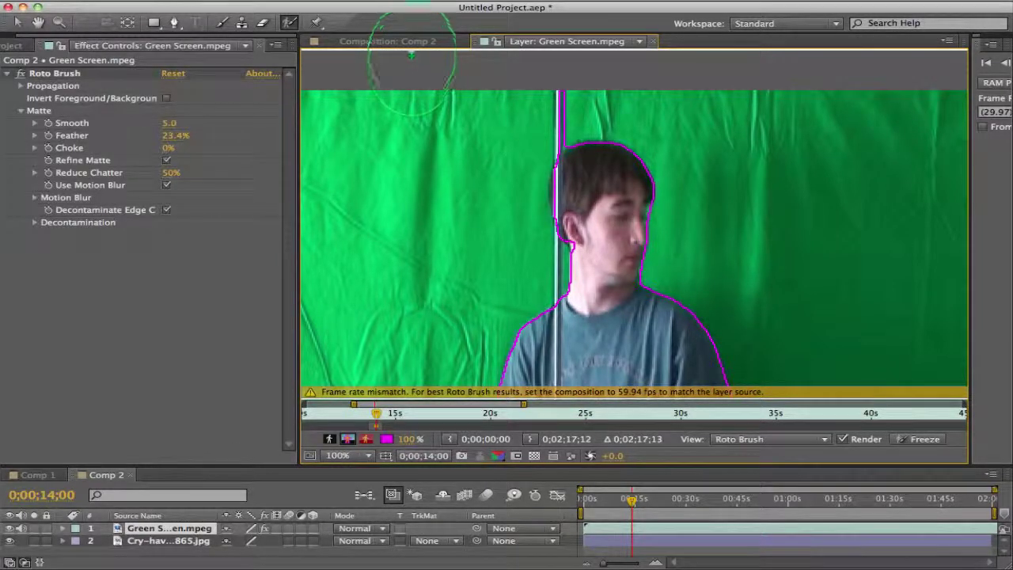
pyautogui.click(417, 41)
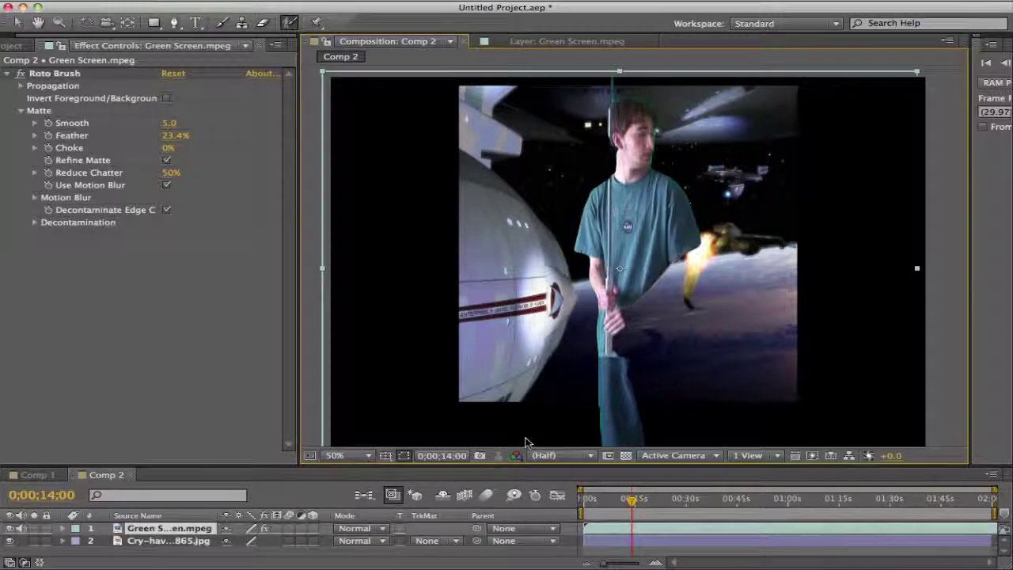
# Step back a few frames and briefly hide then reshow the space background layer
pyautogui.press('pageup')
pyautogui.press('pageup')
pyautogui.press('pageup')
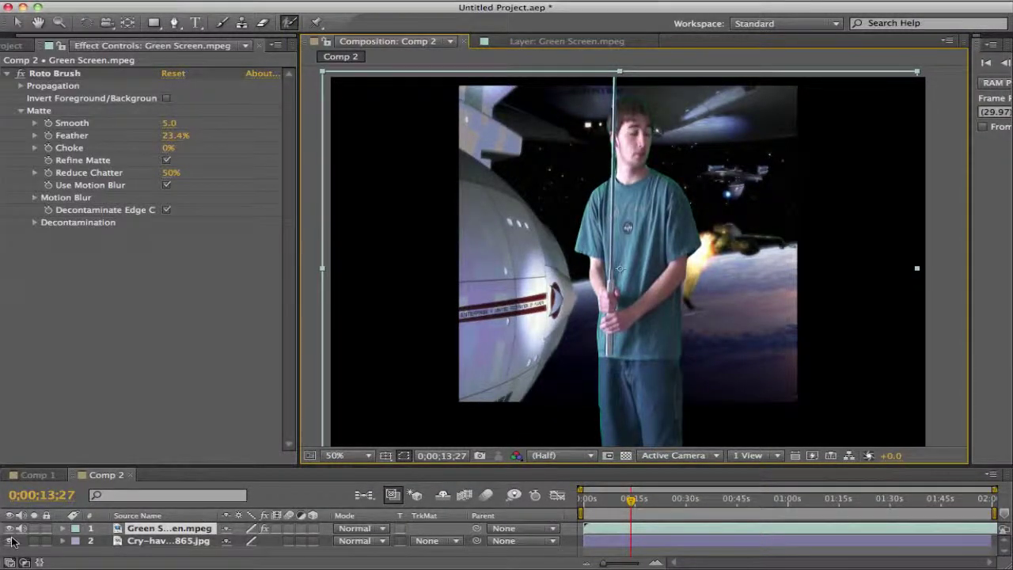
pyautogui.click(34, 528)
pyautogui.click(33, 528)
# Compare Comp 1 against Comp 2 several times, then hide Comp 2's starship background layer
pyautogui.click(33, 475)
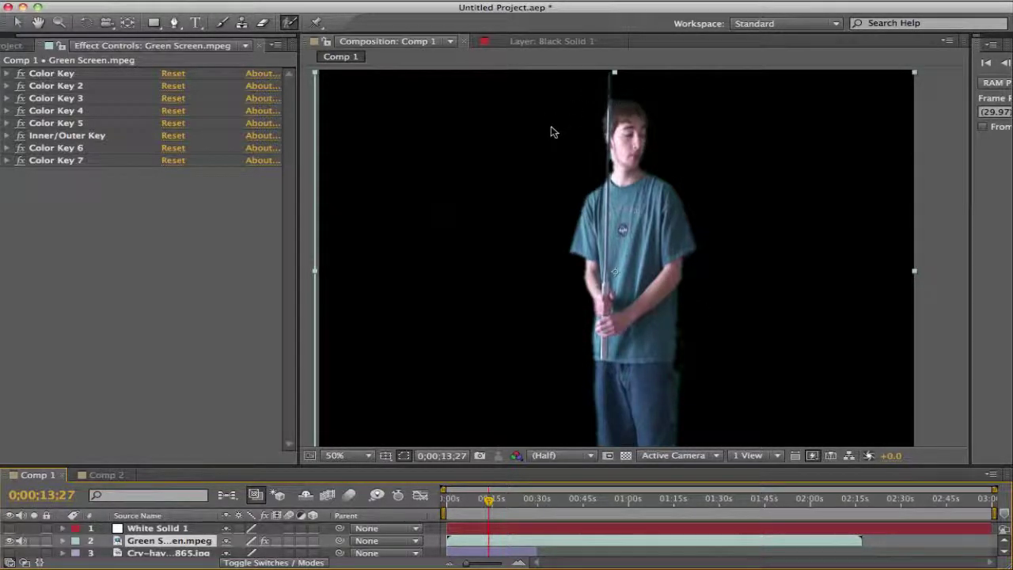
pyautogui.click(103, 475)
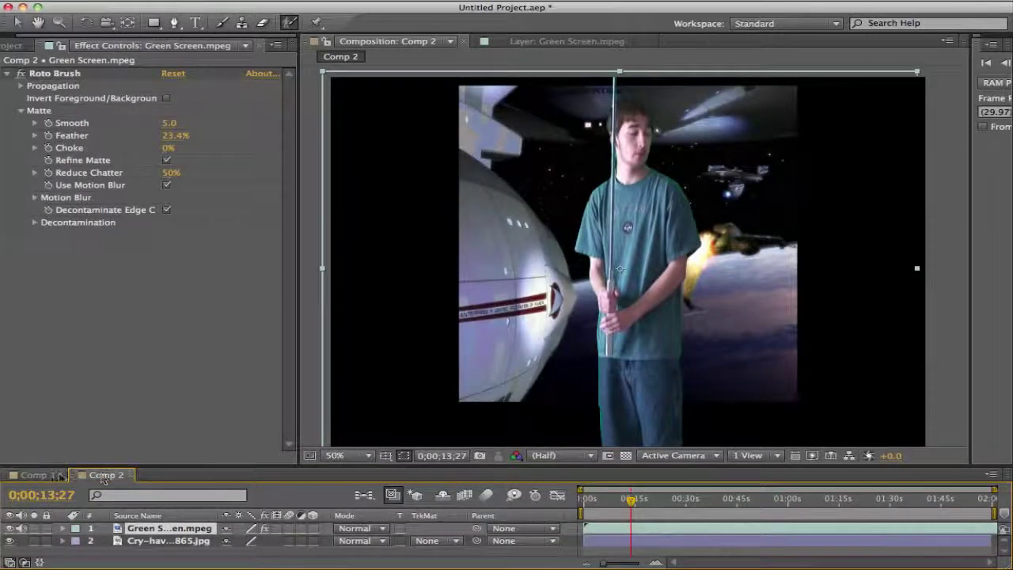
pyautogui.click(38, 475)
pyautogui.click(101, 476)
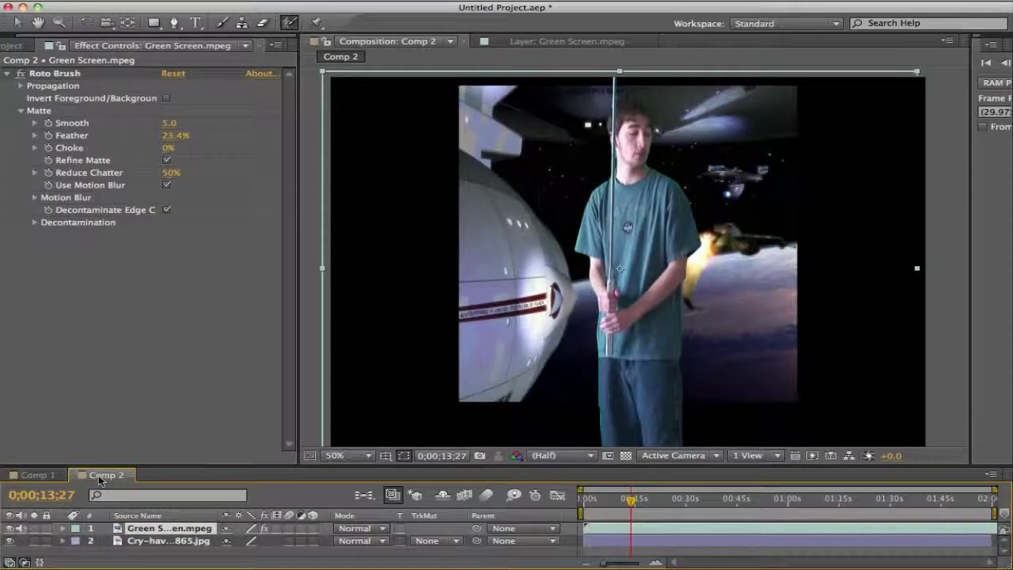
pyautogui.click(41, 475)
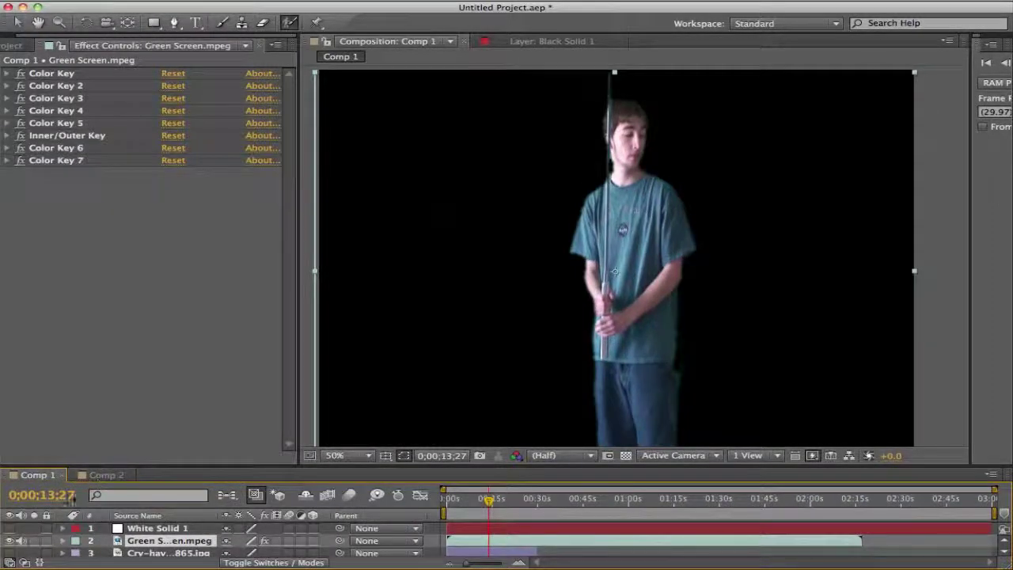
pyautogui.click(116, 476)
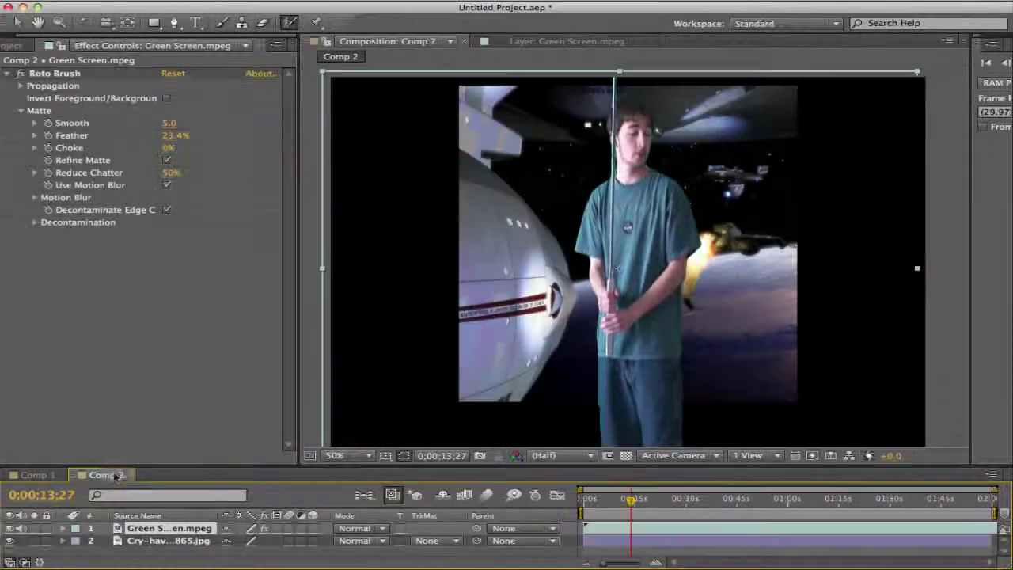
pyautogui.click(8, 541)
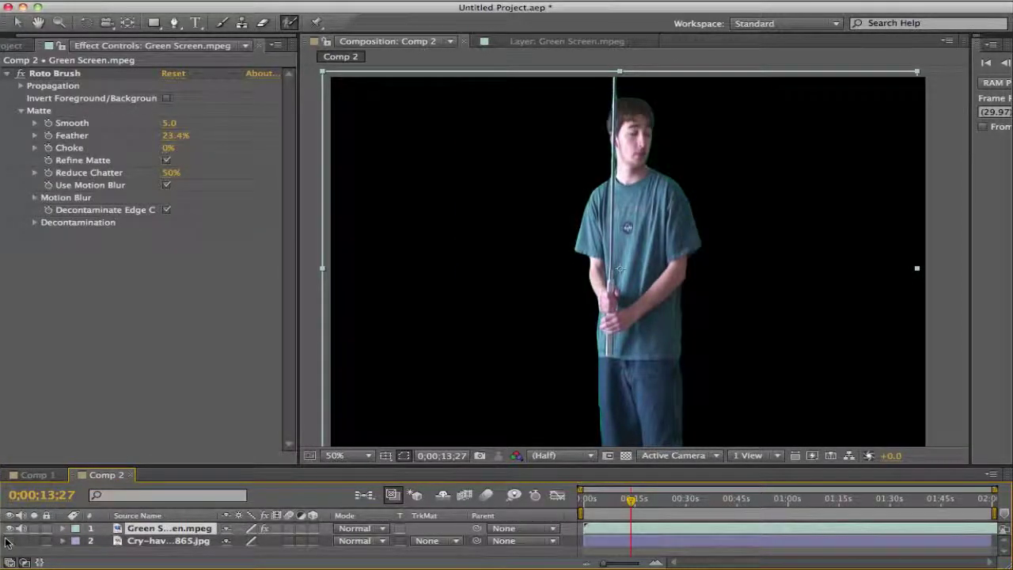